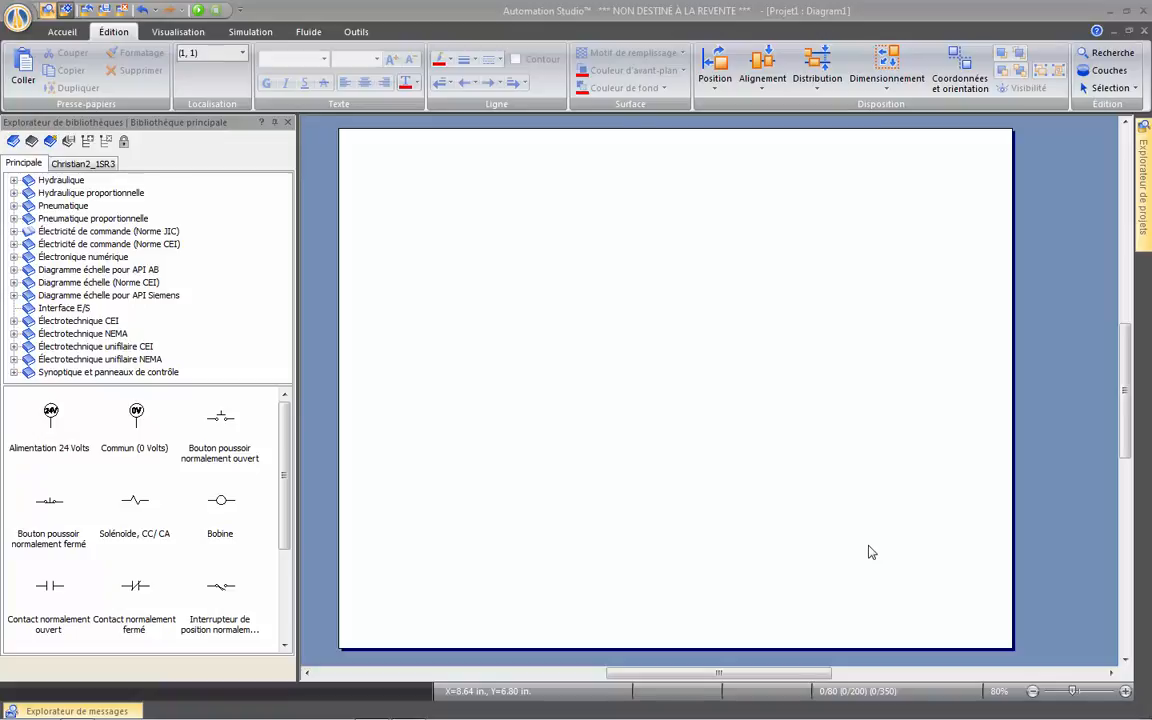
- Create a new layer named Cartouche in the diagram's layer manager, then close the manager
left_click(1100, 74)
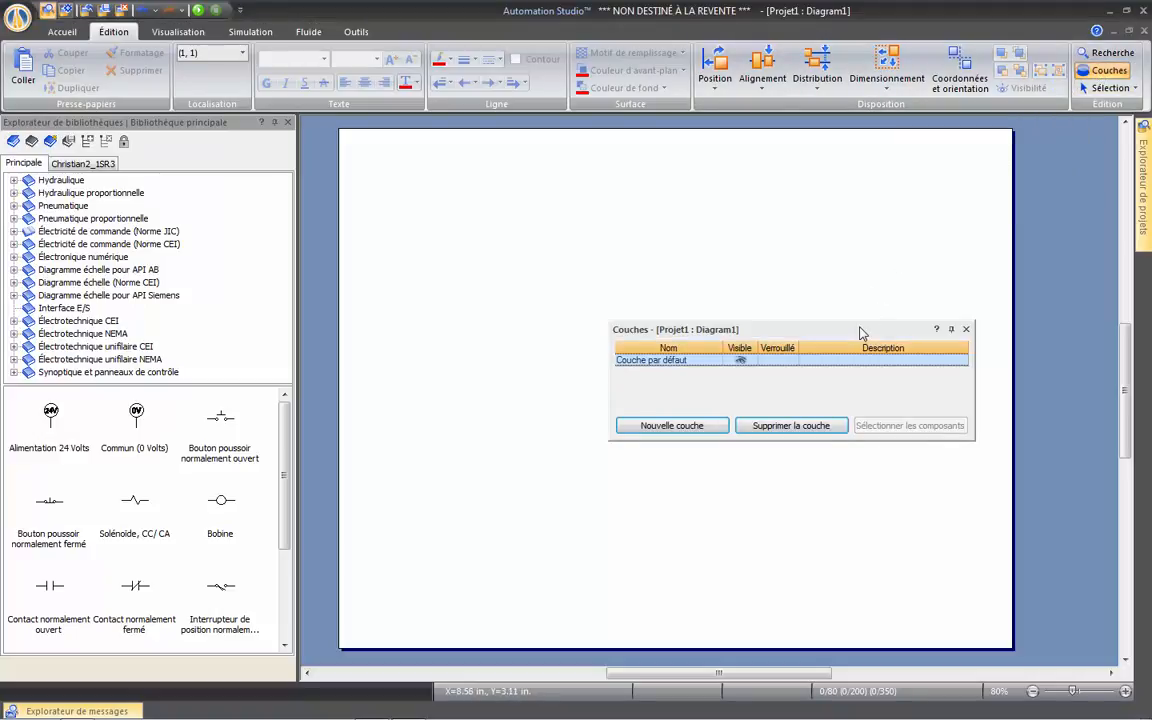
left_click_drag(860, 333, 743, 263)
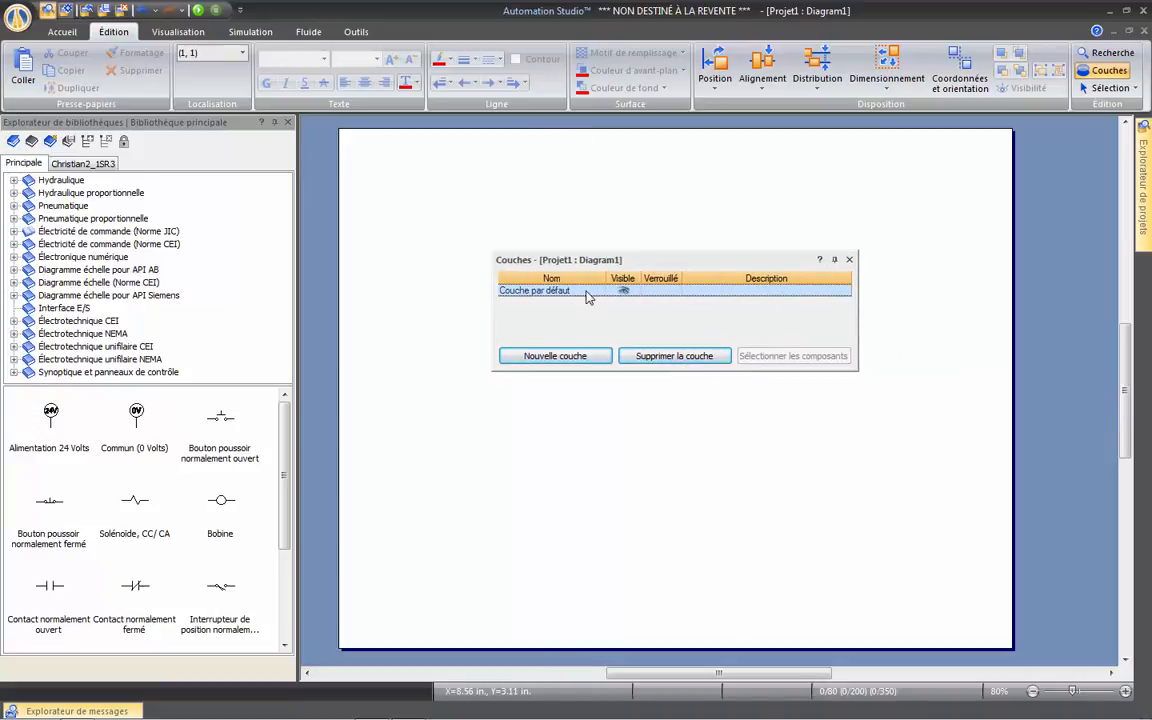
left_click(578, 355)
type("Cartouche")
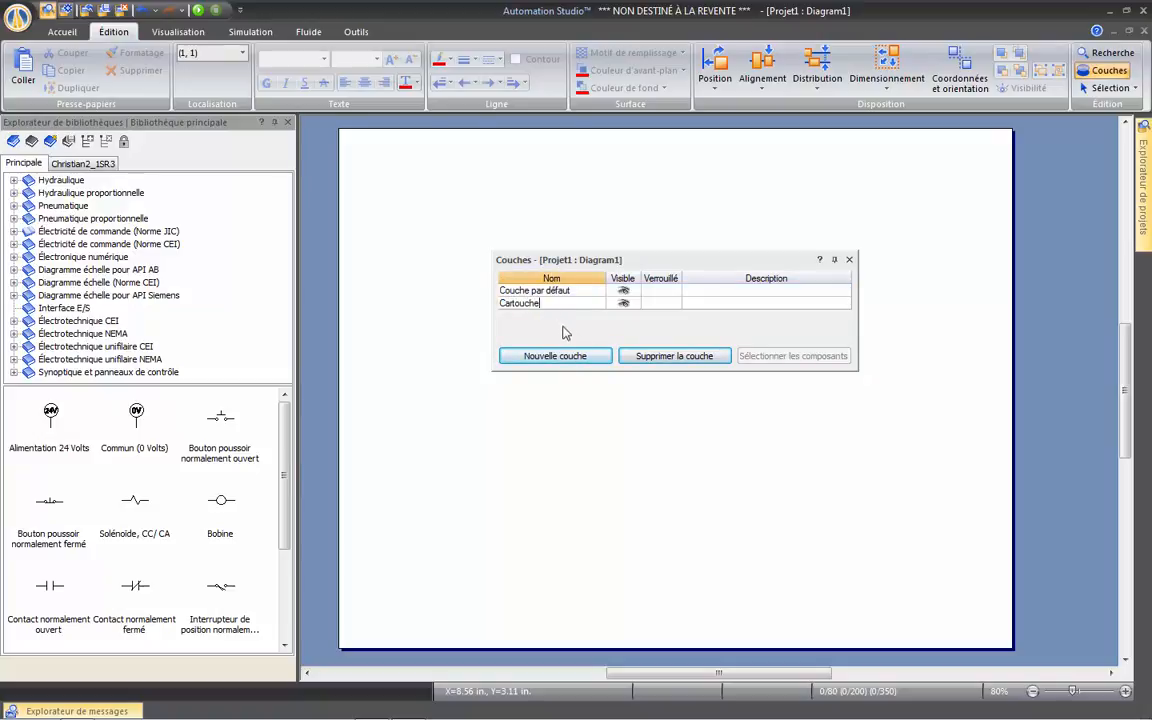
left_click(785, 312)
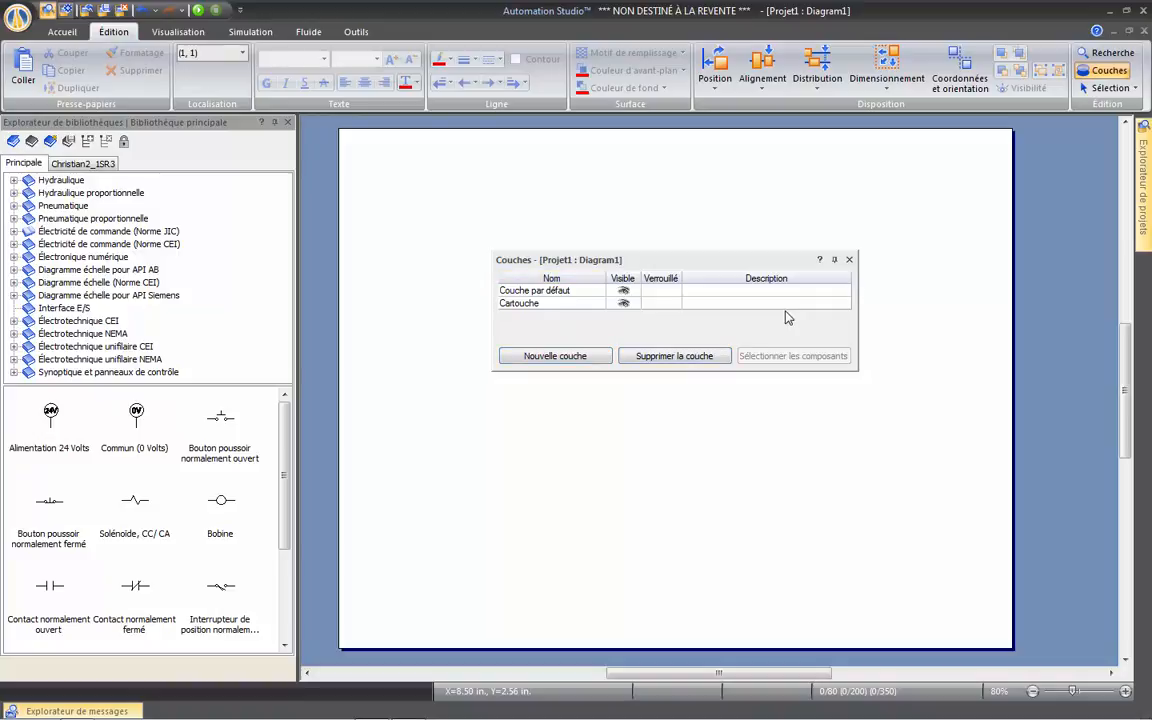
left_click(588, 306)
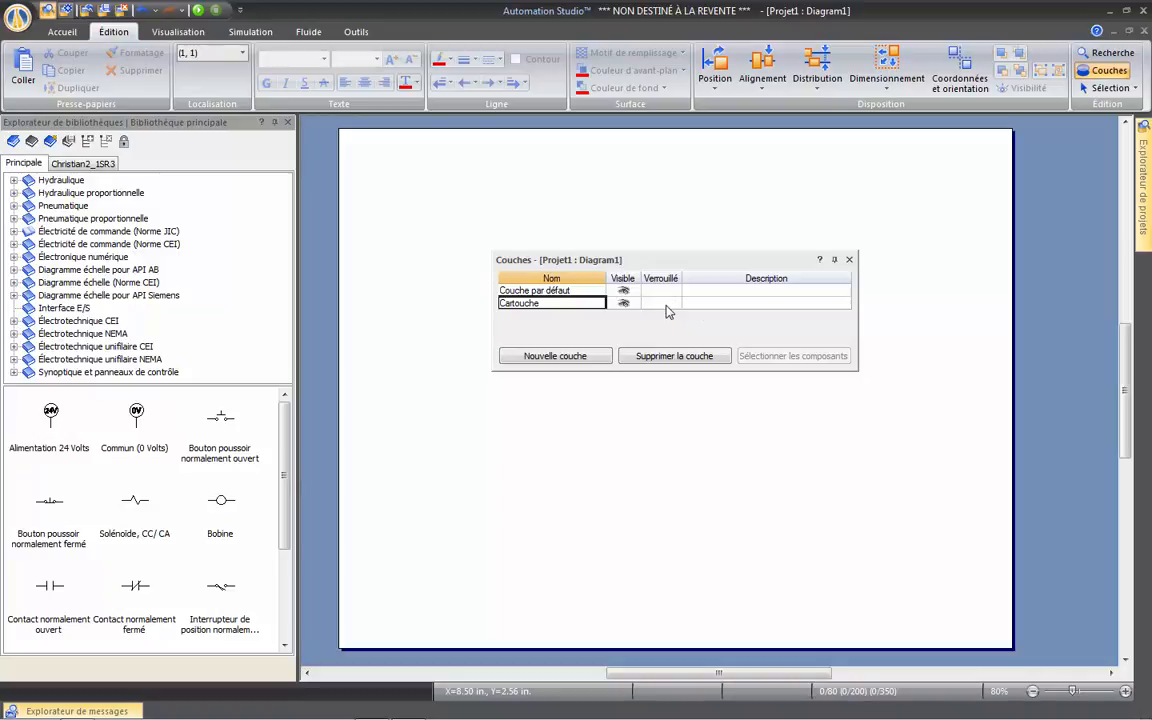
left_click(850, 261)
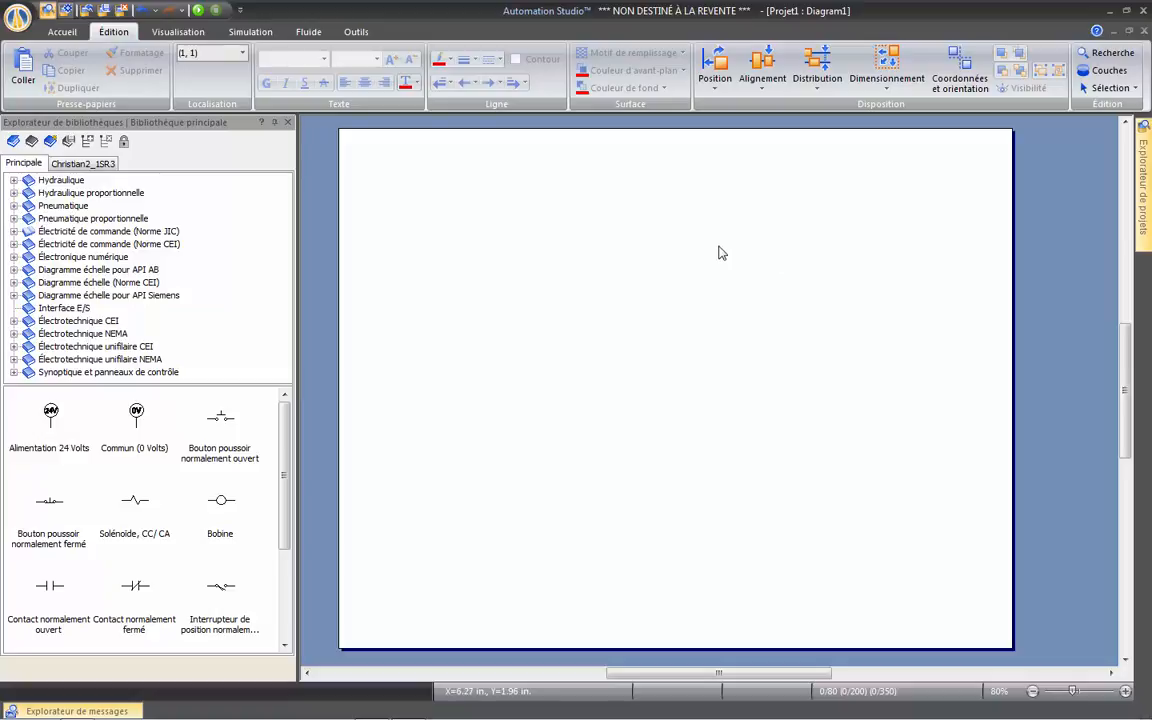
- Draw a wide title block rectangle in the lower-right corner of the diagram page
left_click(64, 33)
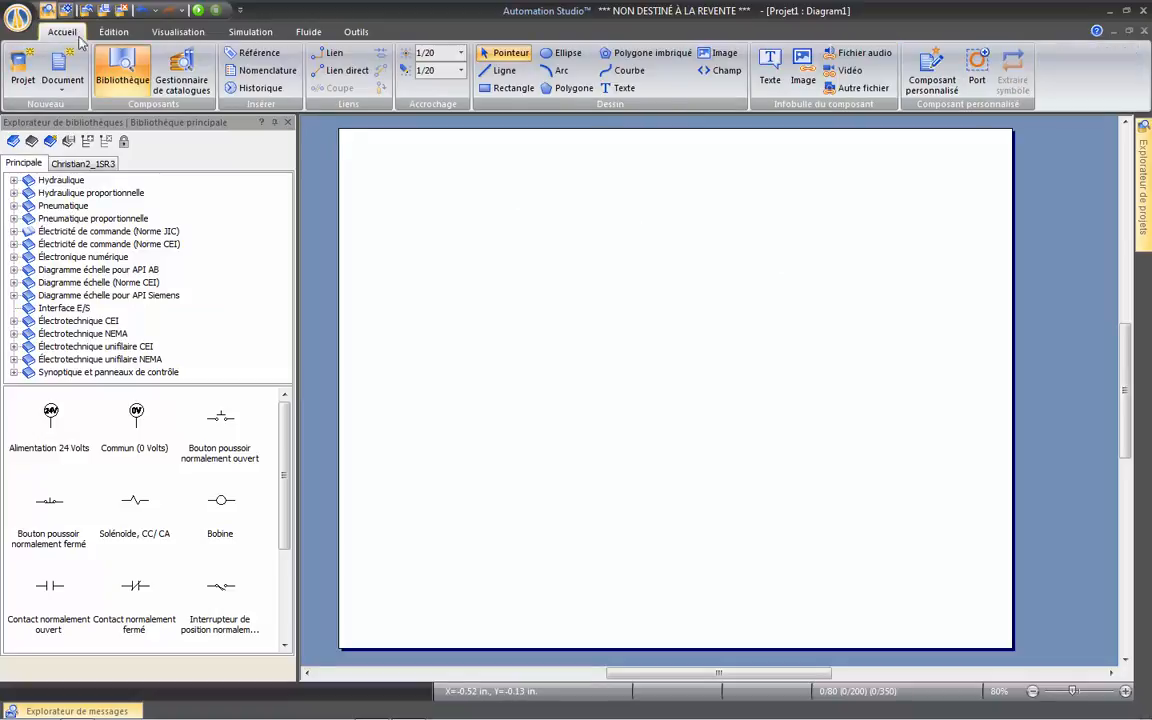
left_click(497, 90)
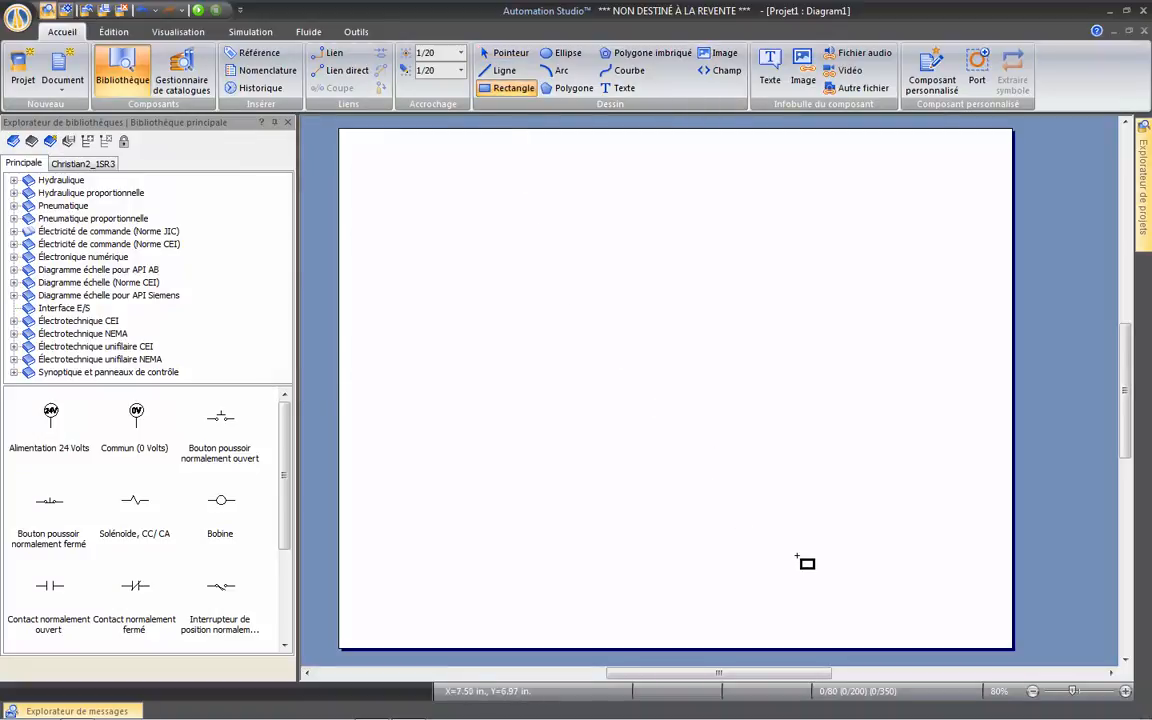
left_click_drag(796, 574, 995, 632)
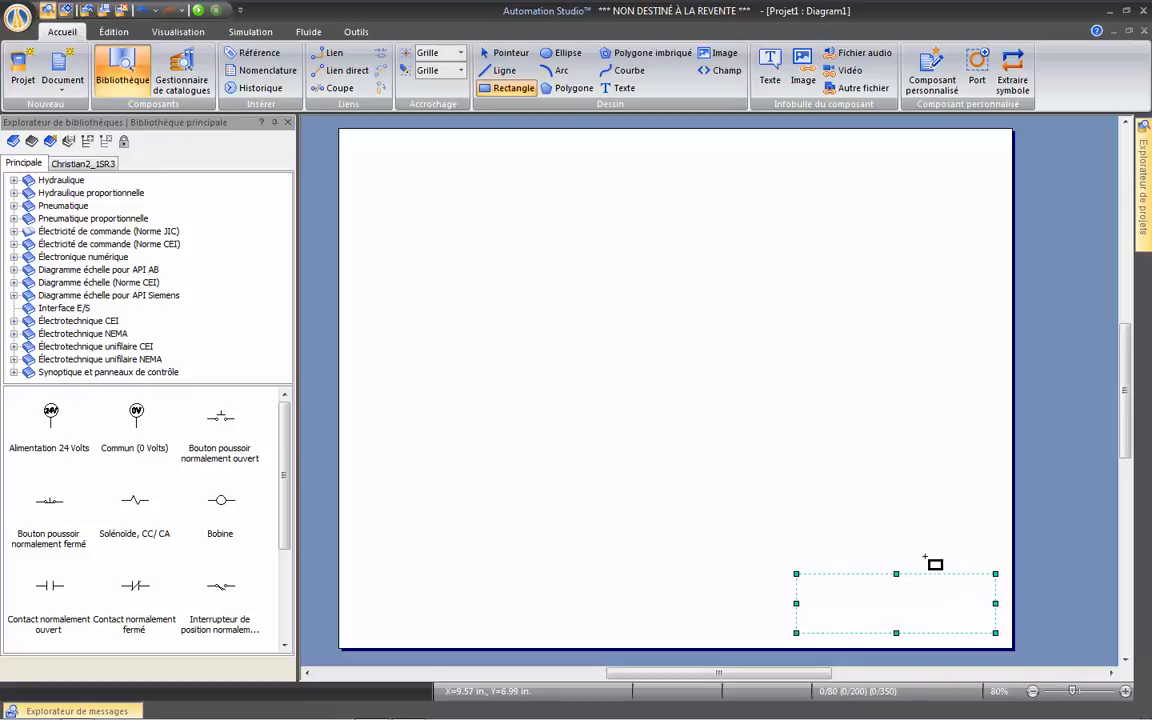
key("Escape")
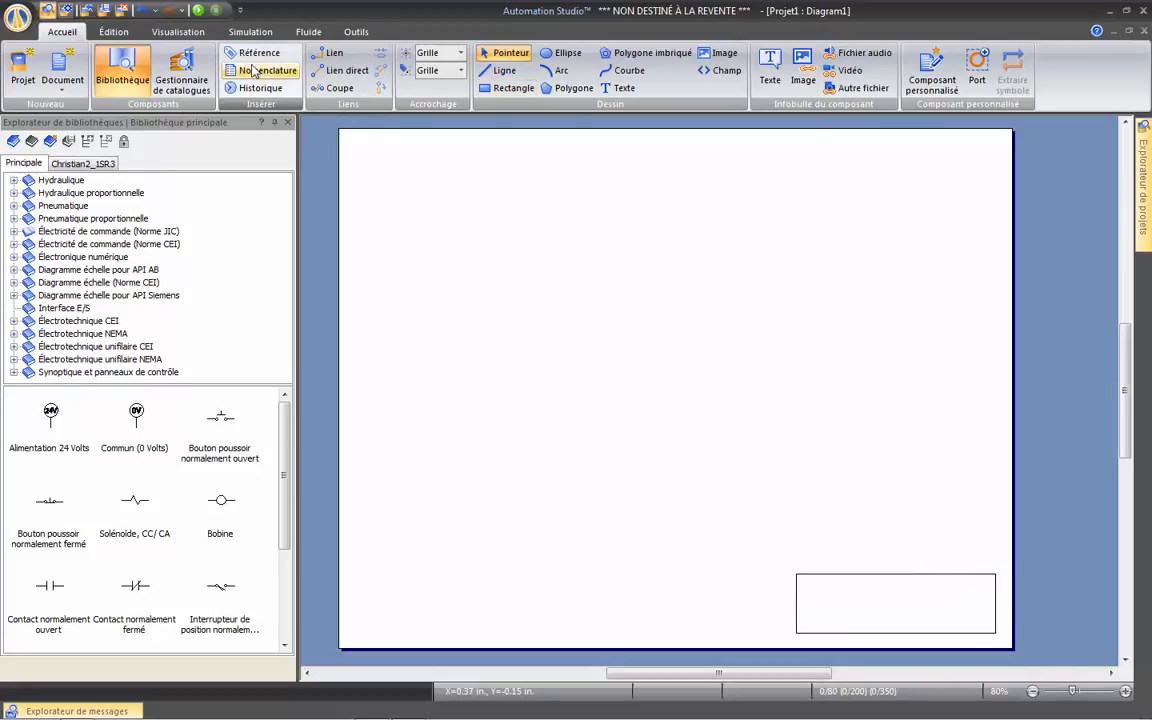
- Insert the Automation Studio logo image from the Templates folder above the title block rectangle
left_click(178, 31)
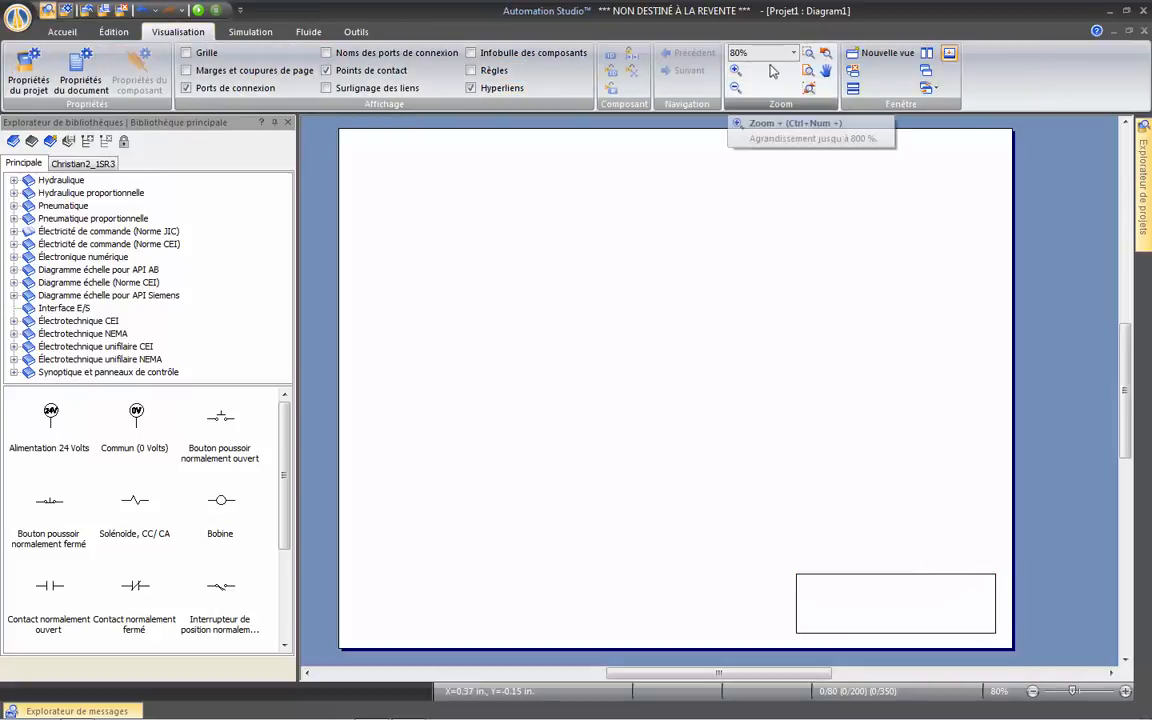
left_click(810, 57)
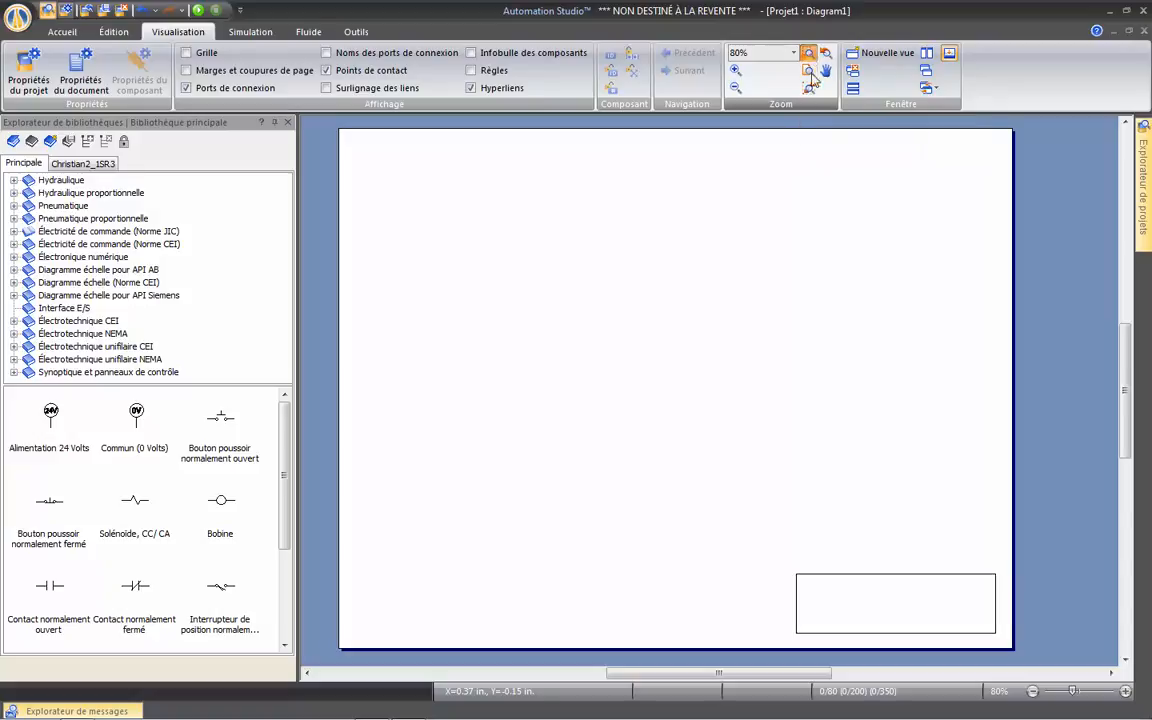
left_click_drag(783, 559, 1016, 648)
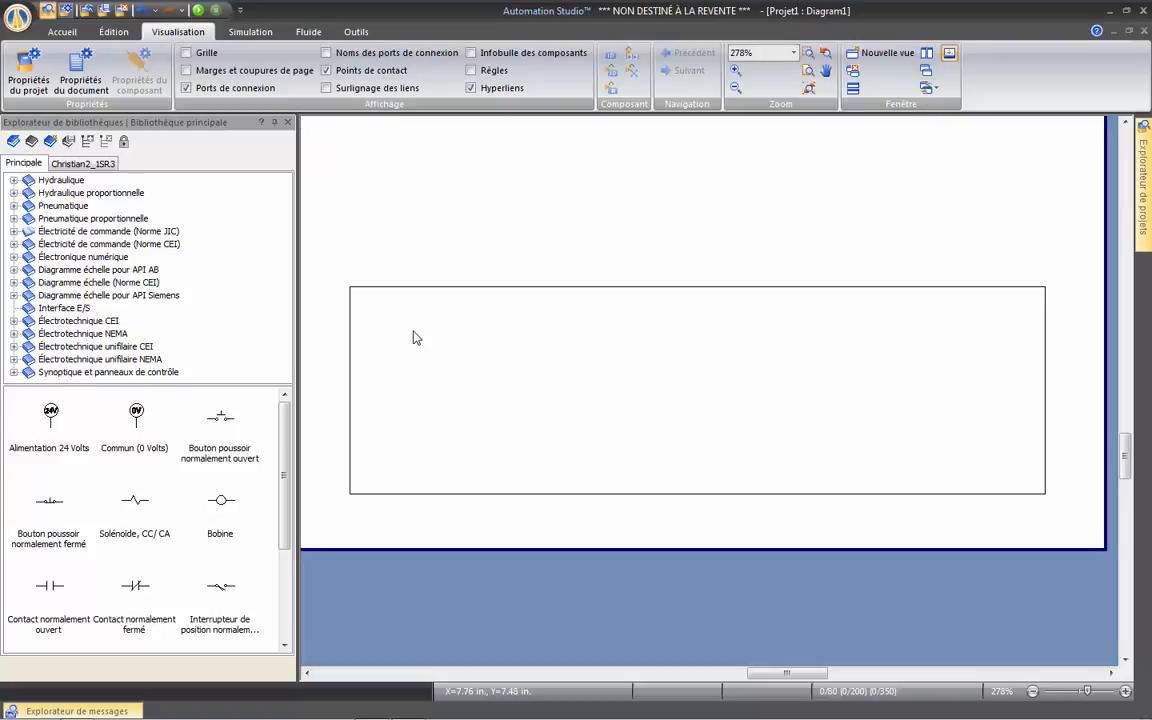
left_click(64, 33)
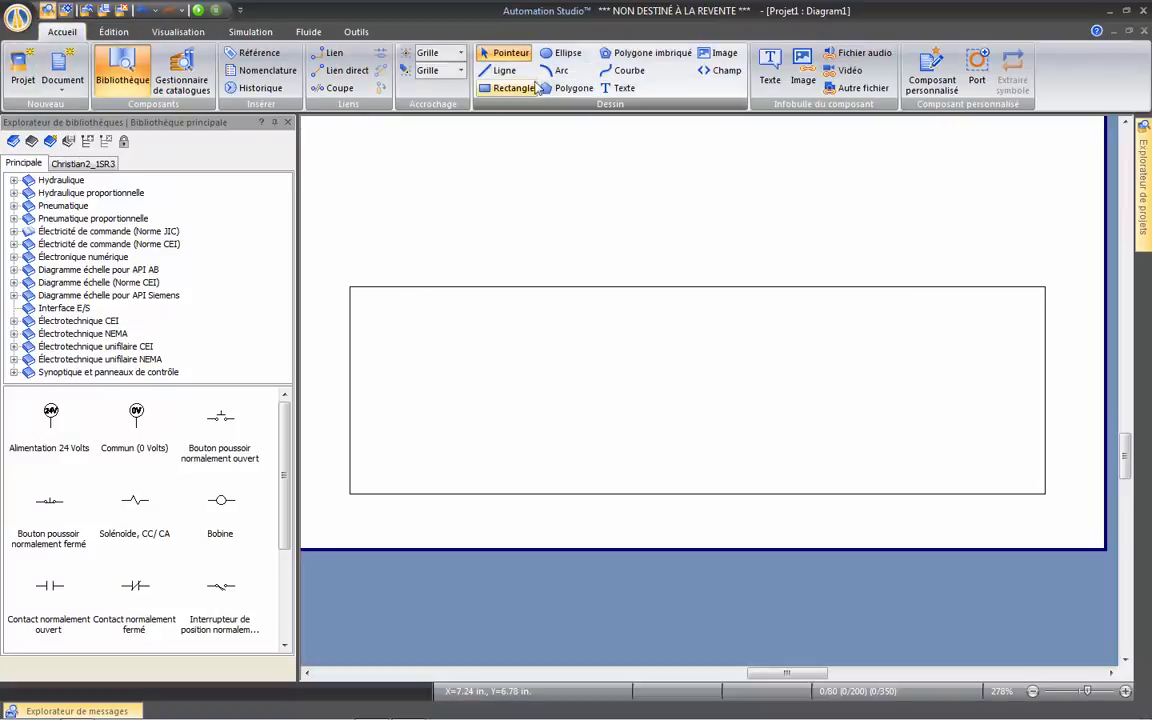
left_click(722, 55)
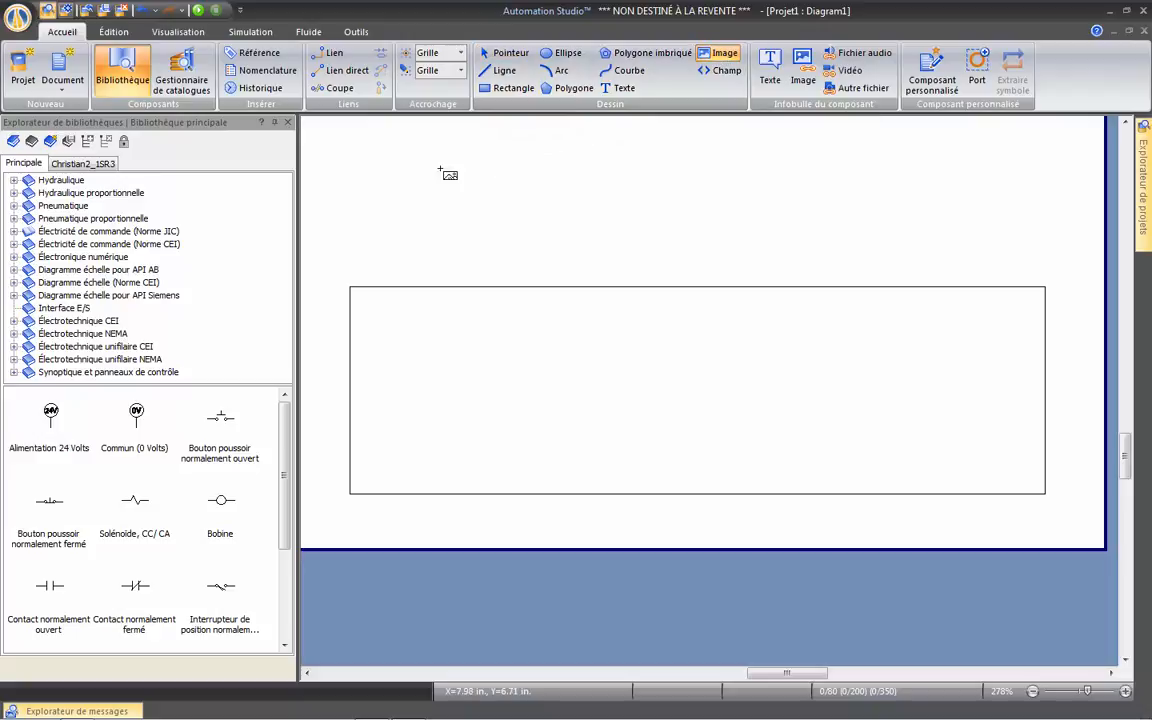
left_click_drag(318, 129, 421, 181)
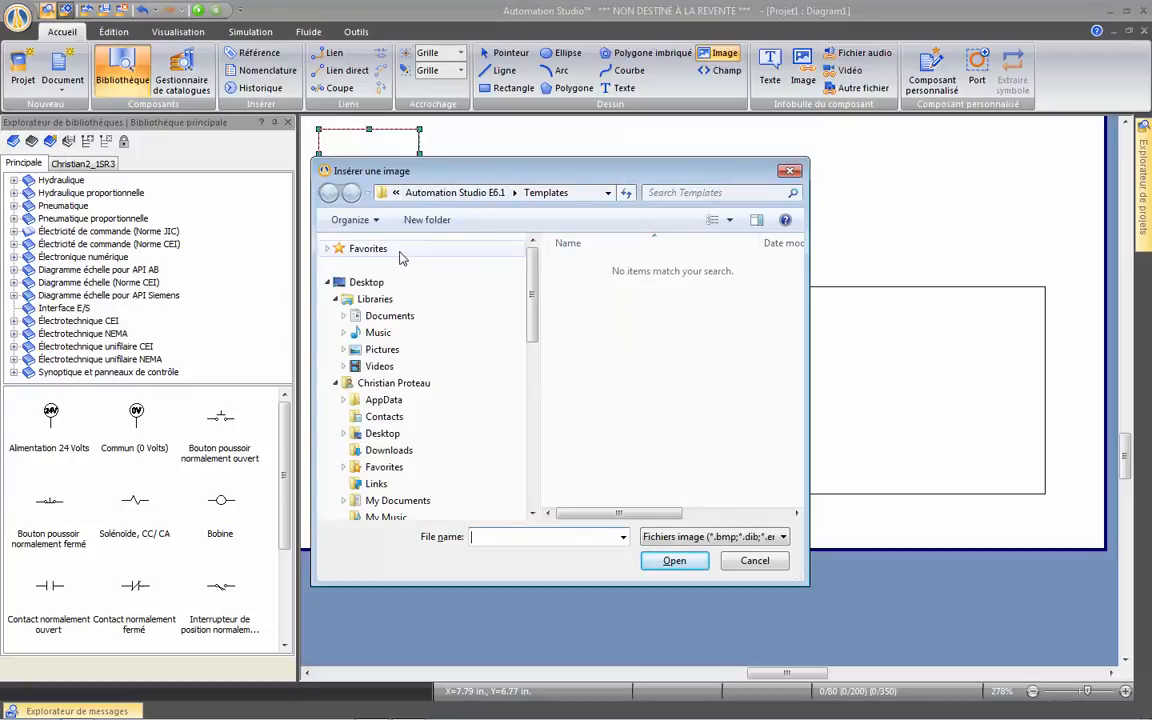
double_click(593, 270)
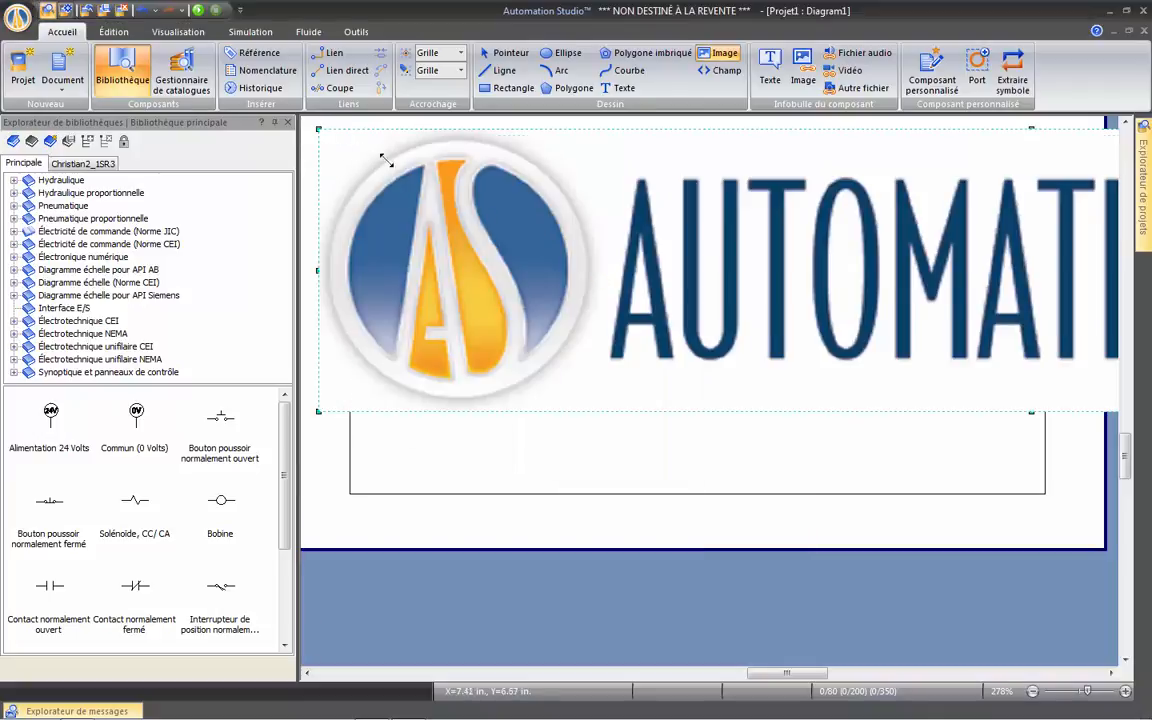
- Shrink the logo to about half the rectangle's width and place it in the rectangle's upper-left corner
left_click_drag(385, 160, 990, 285)
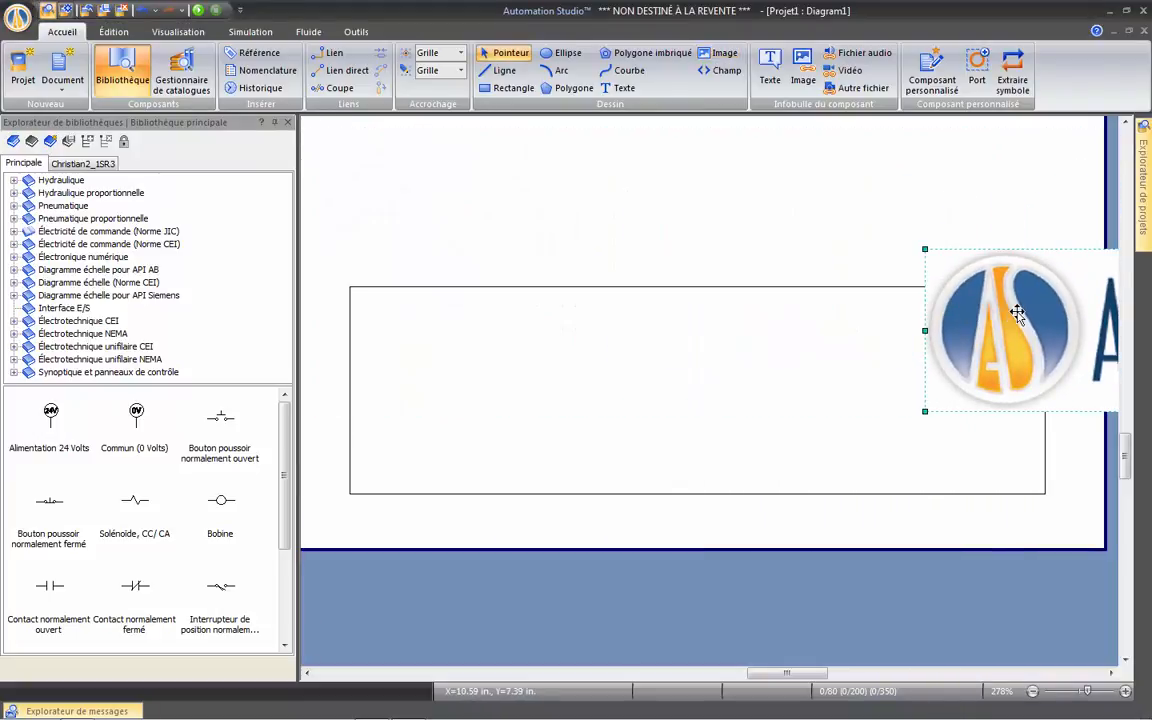
left_click_drag(925, 249, 806, 272)
left_click_drag(803, 335, 421, 339)
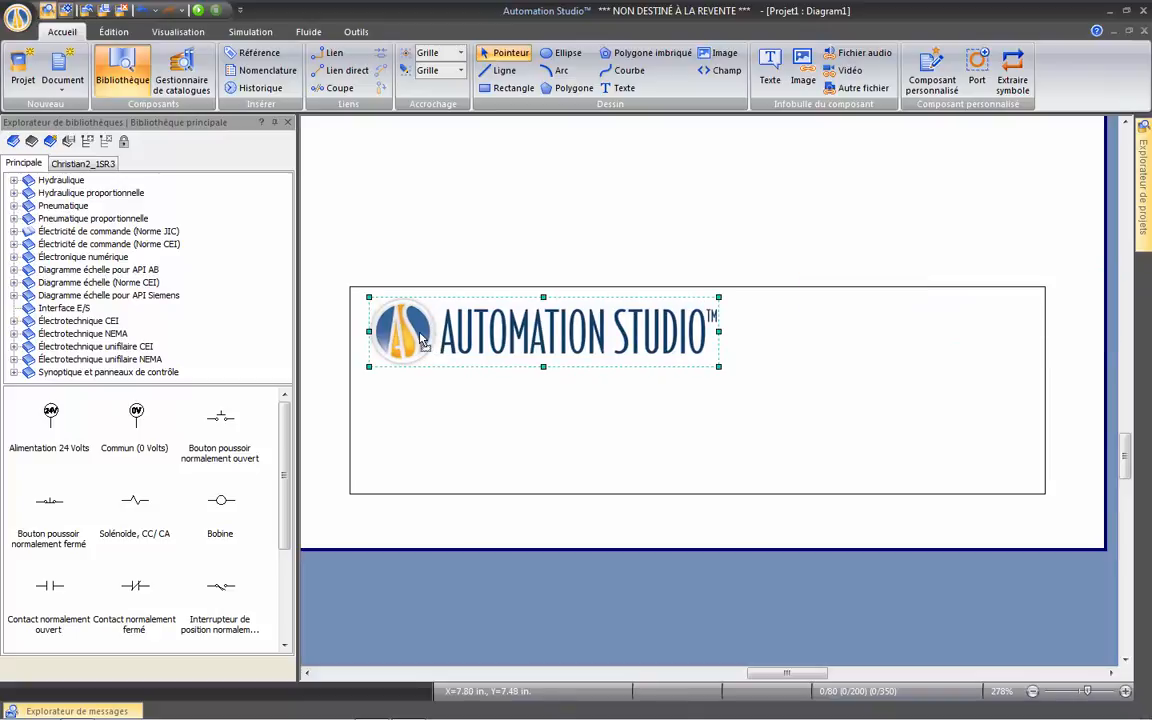
- Set the second snap increment to 1/20 and shift the logo slightly closer to the rectangle's left edge
left_click(460, 70)
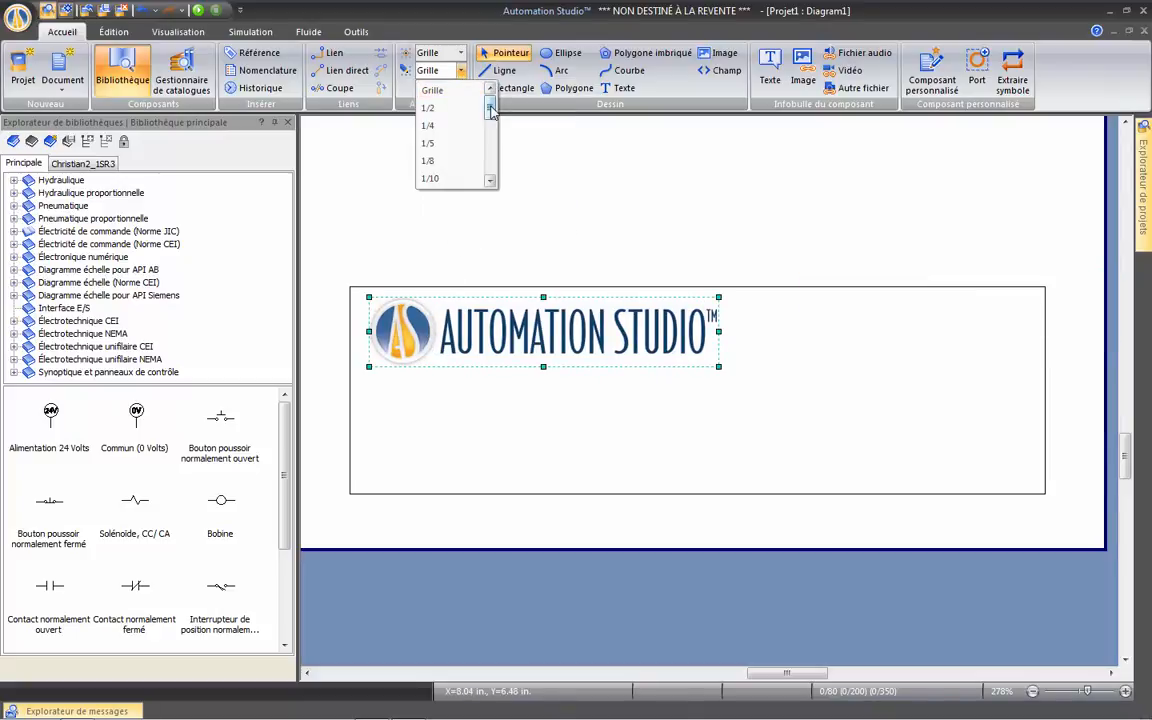
scroll(490, 110, "down", 2)
left_click(440, 177)
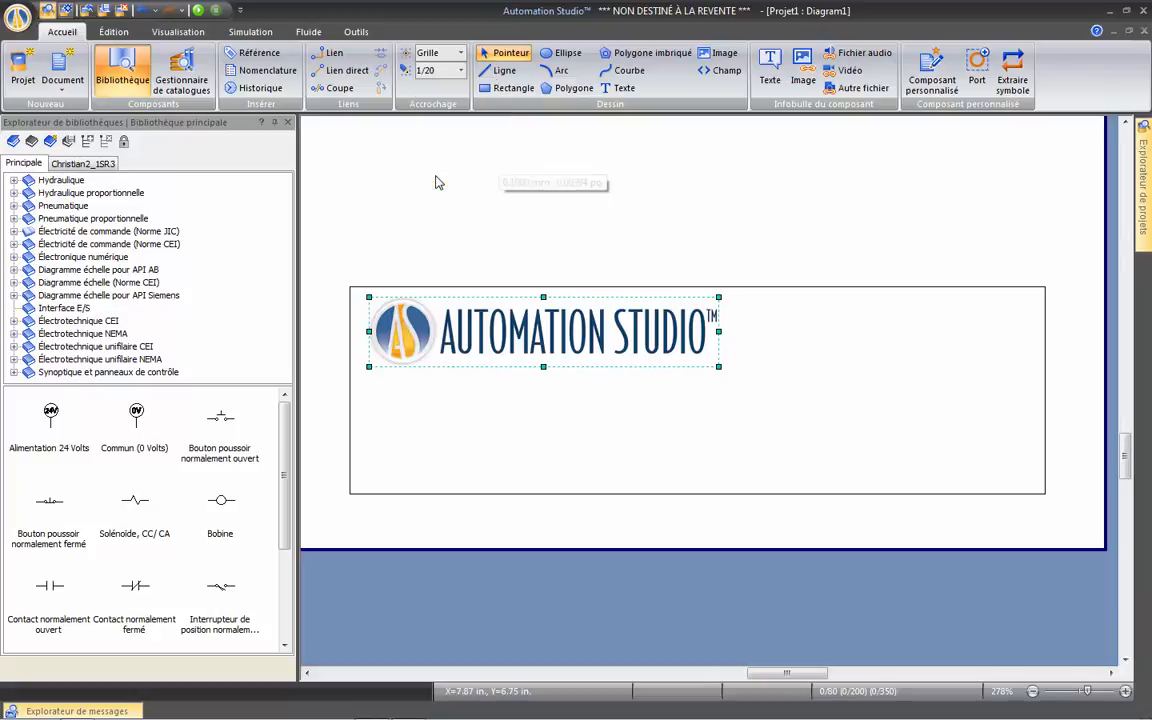
mouse_move(408, 324)
left_mouse_down()
mouse_move(410, 338)
mouse_move(437, 342)
mouse_move(398, 325)
left_mouse_up()
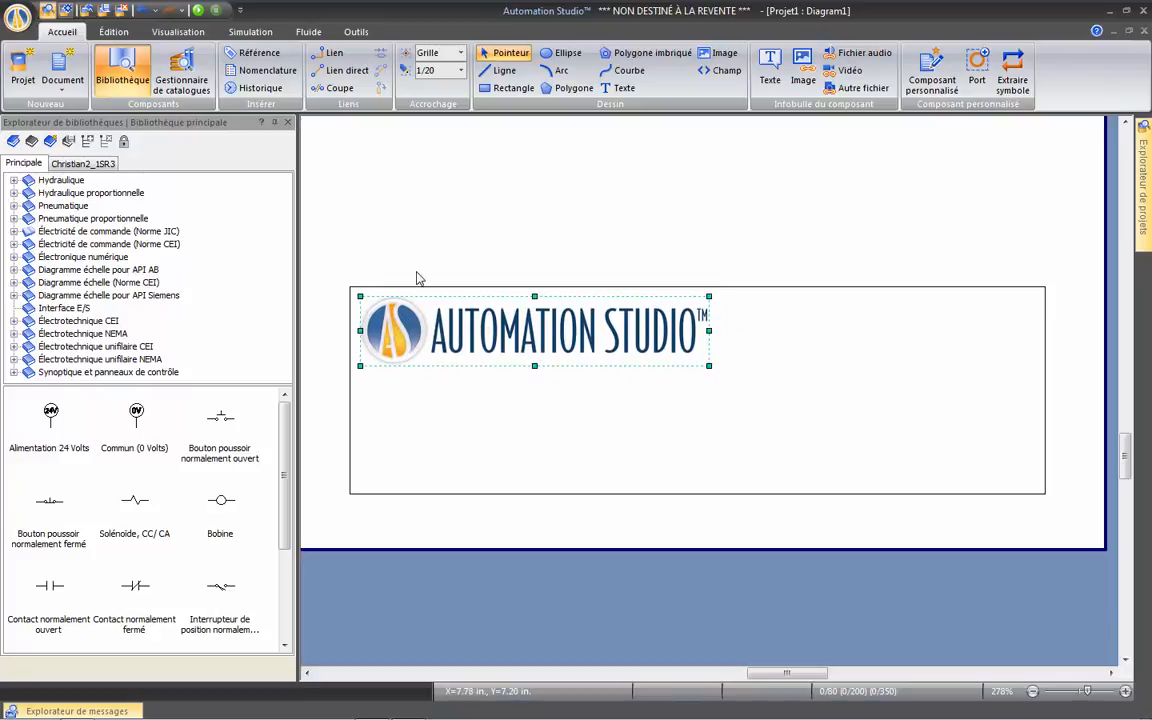
left_click(418, 279)
- Draw a horizontal dividing line across the full width of the rectangle, just below the logo
left_click(503, 70)
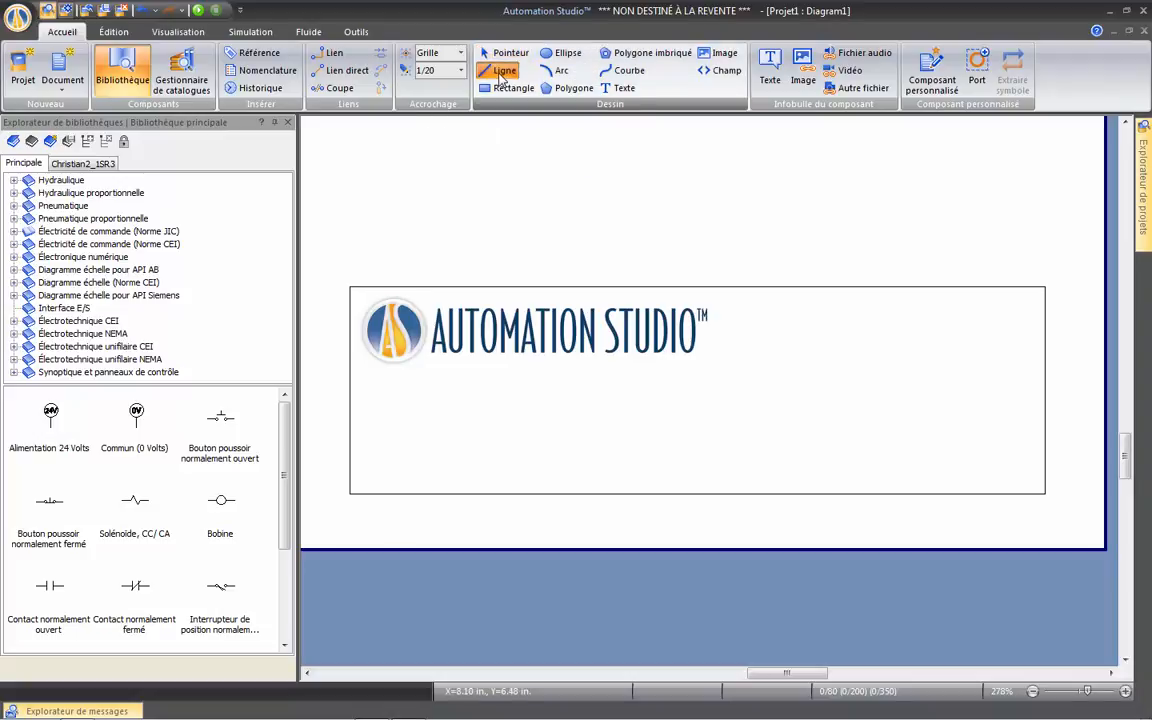
left_click_drag(351, 379, 1043, 380)
key("Escape")
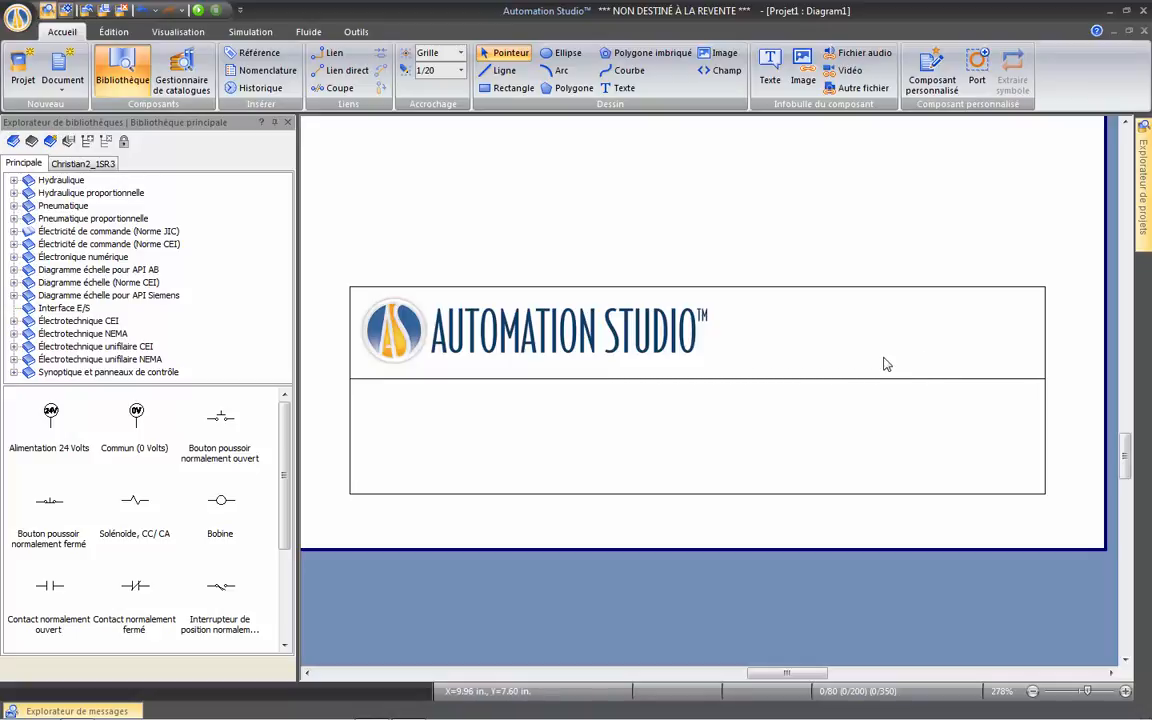
- Add the text "Date de Sauvegarde" to the right of the logo, along the top of the title block
left_click(623, 90)
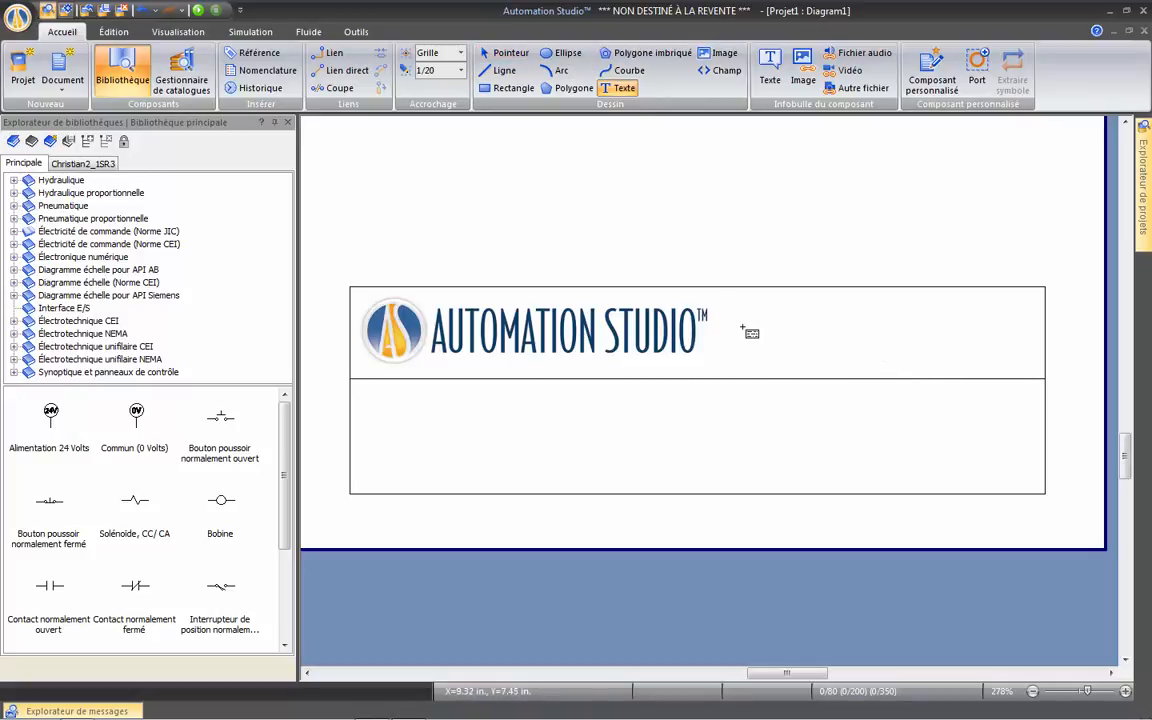
left_click_drag(724, 296, 1032, 320)
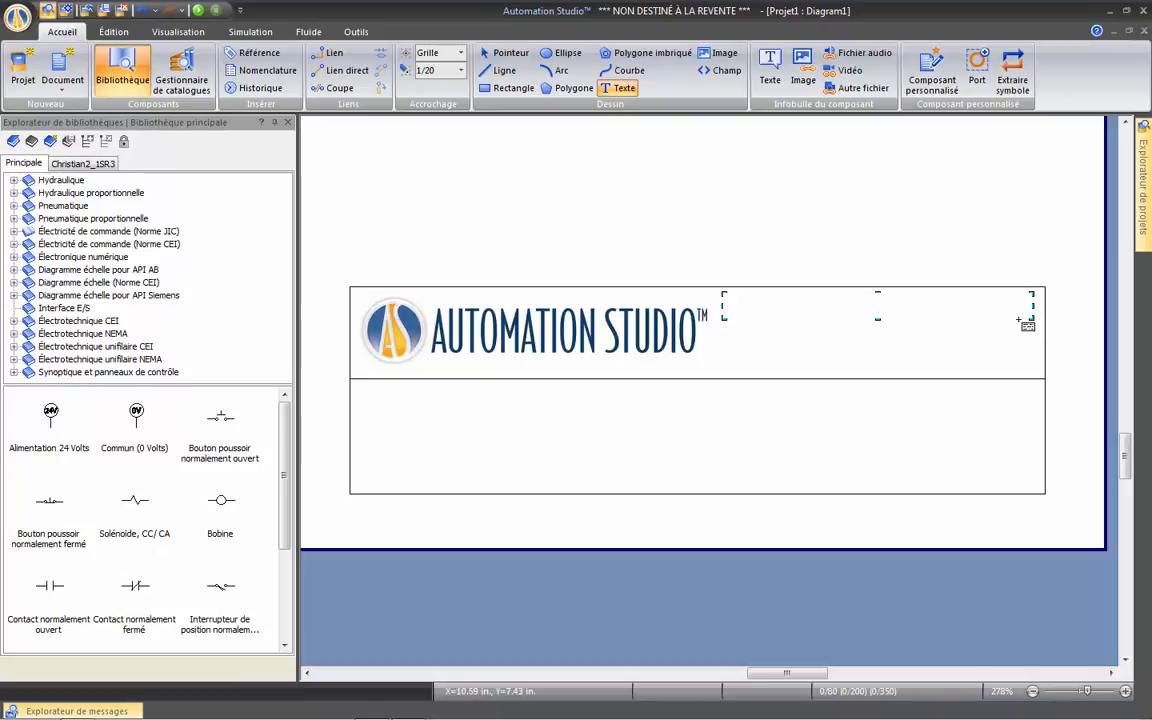
type("Date de S")
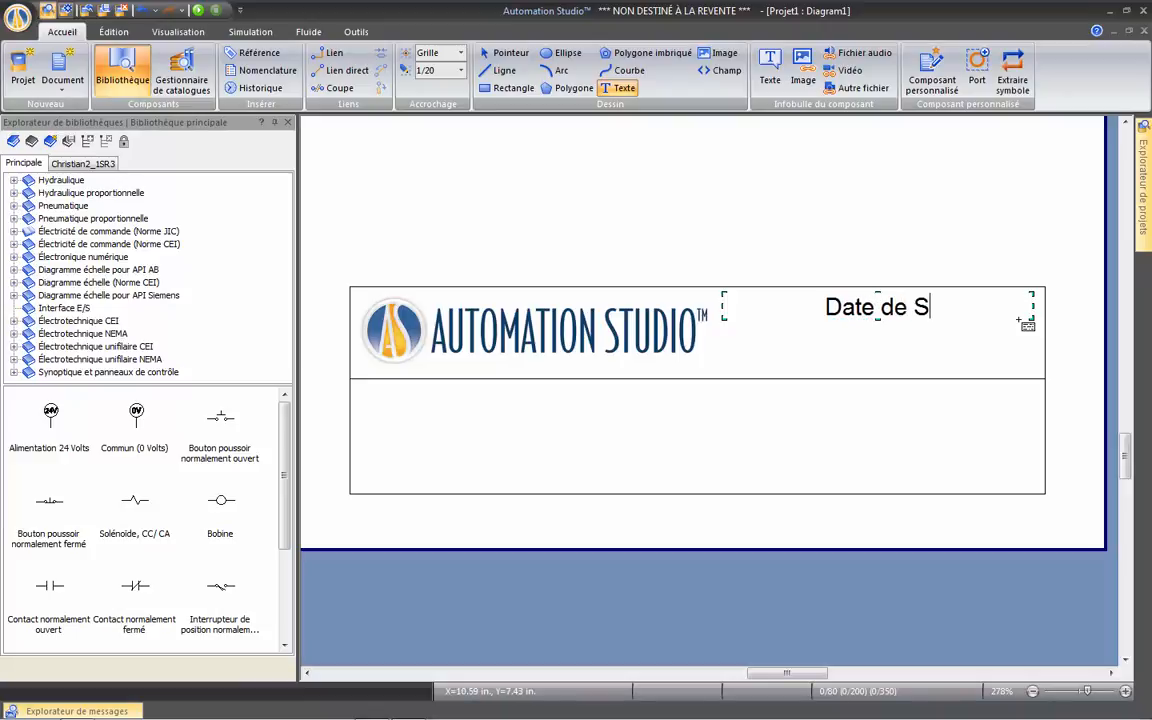
type("auvegarde")
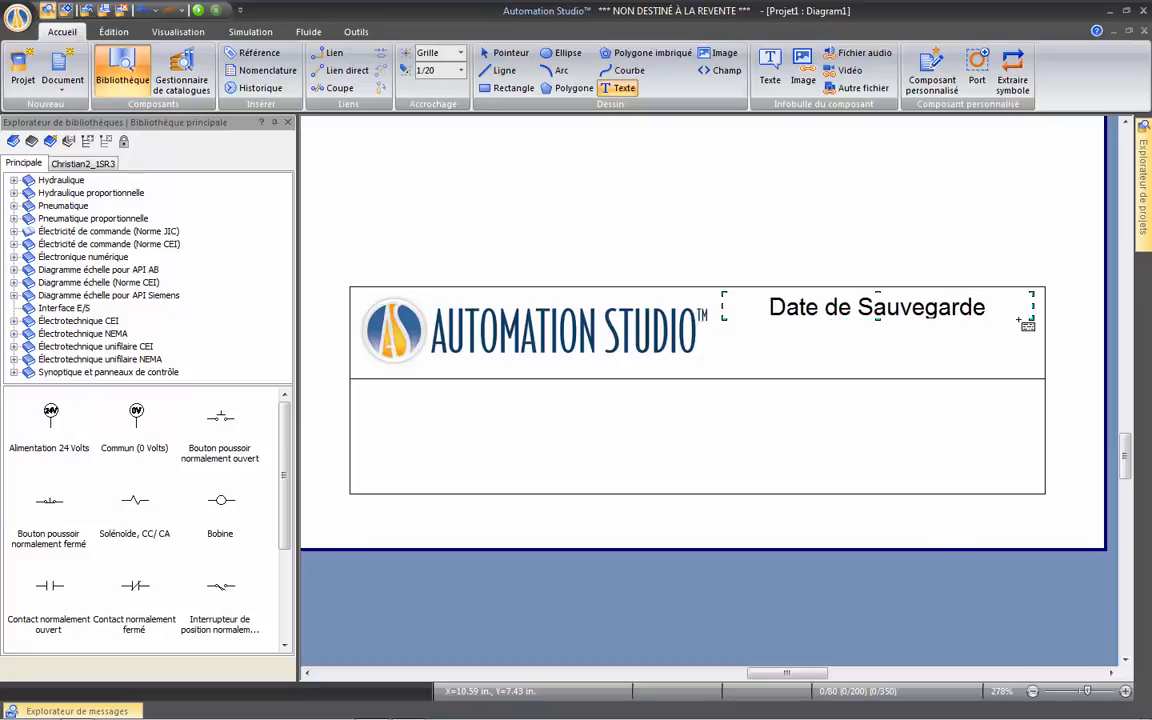
left_click(868, 258)
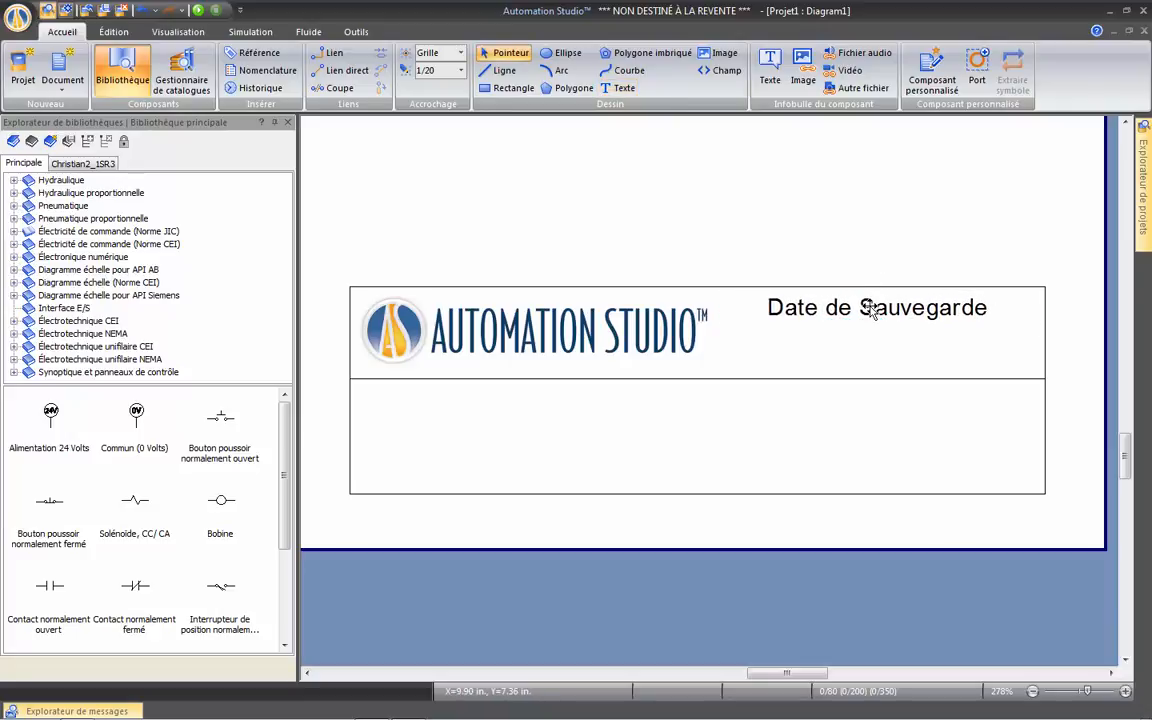
- Change the font colour of the "Date de Sauvegarde" text to red
left_click(868, 304)
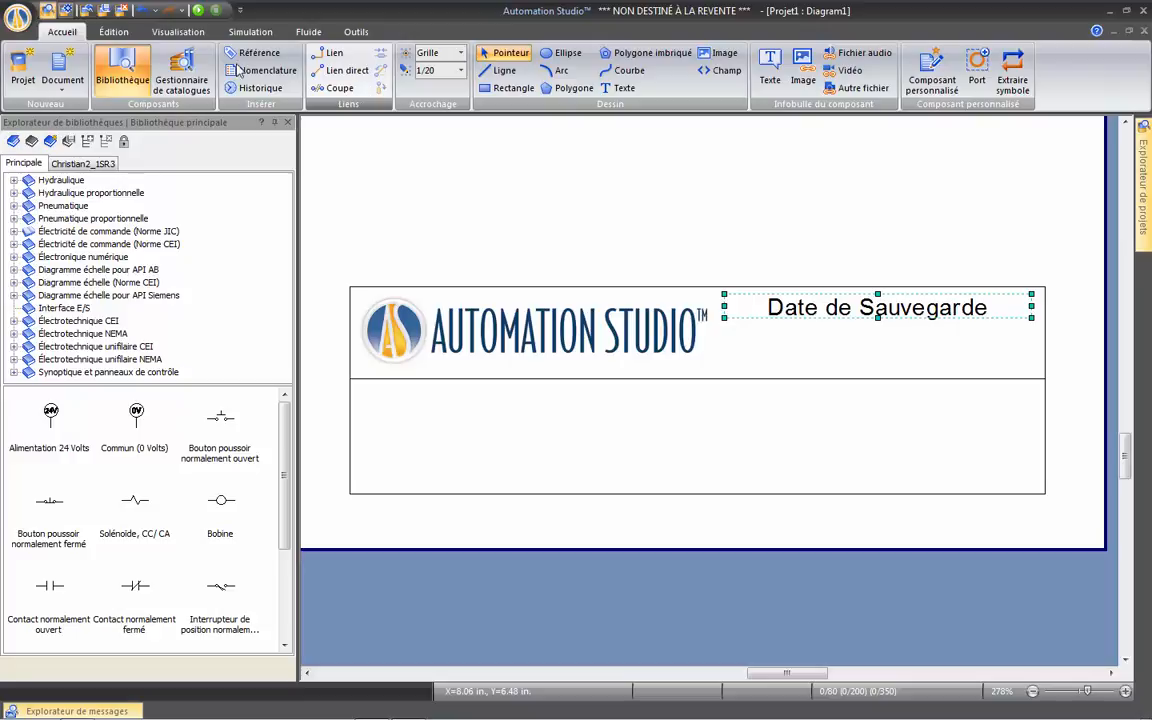
left_click(117, 34)
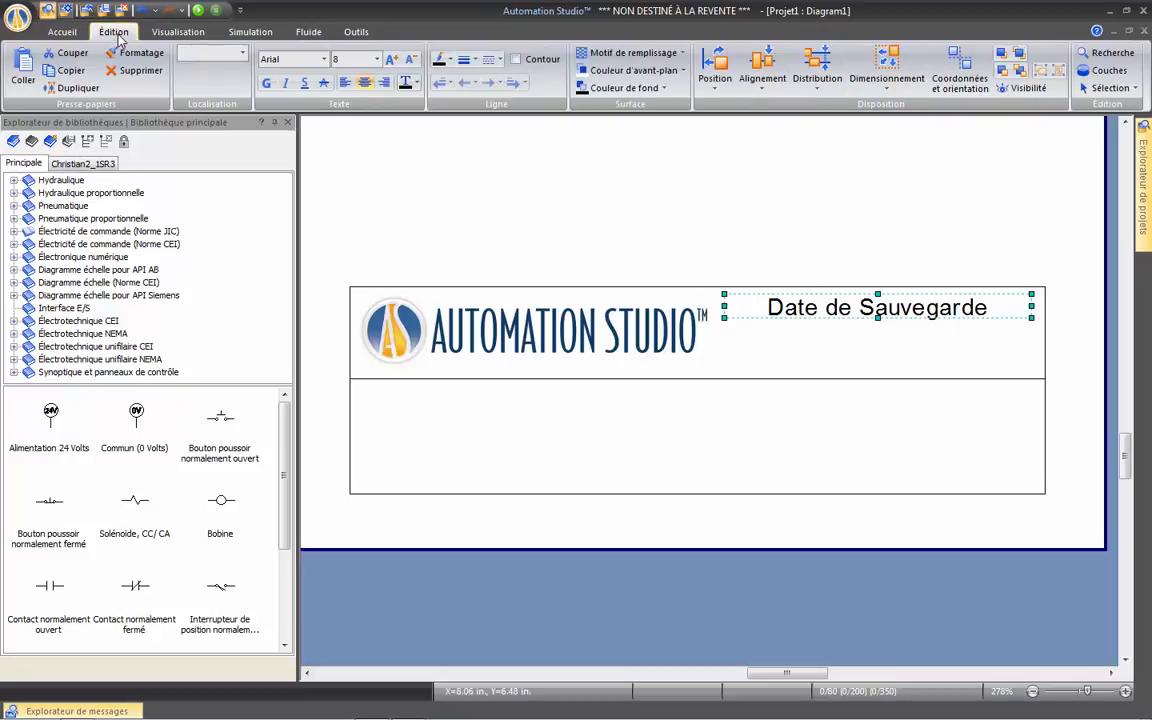
left_click(416, 84)
left_click(405, 202)
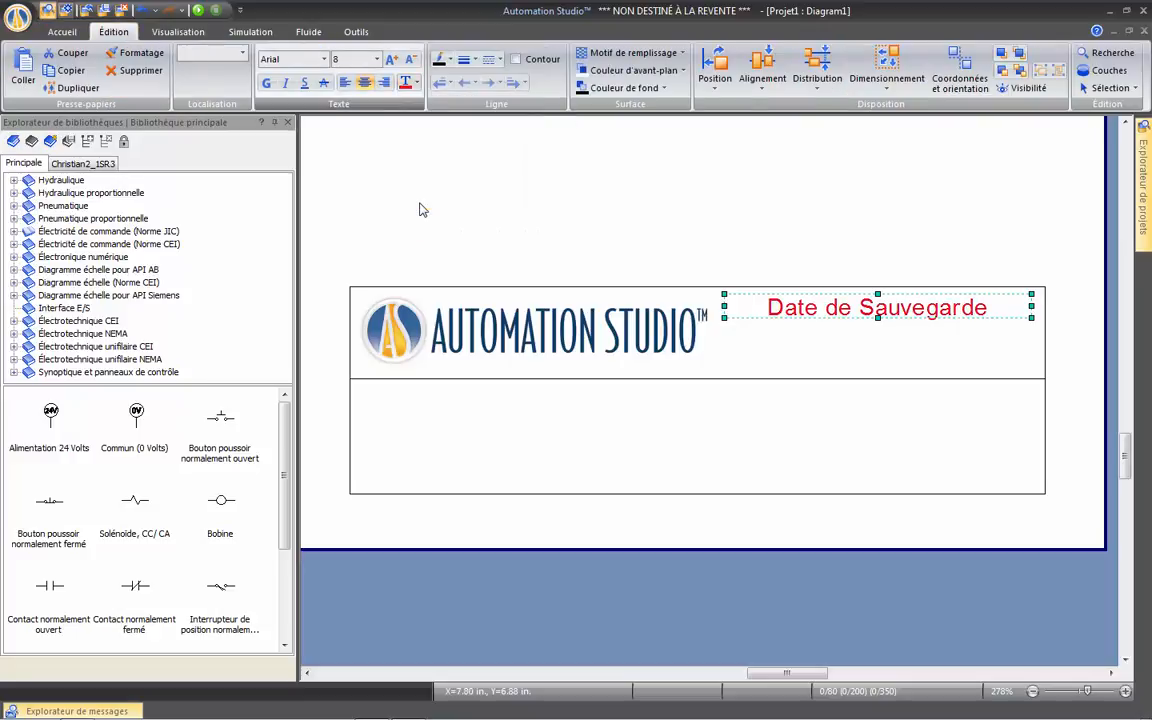
left_click(502, 231)
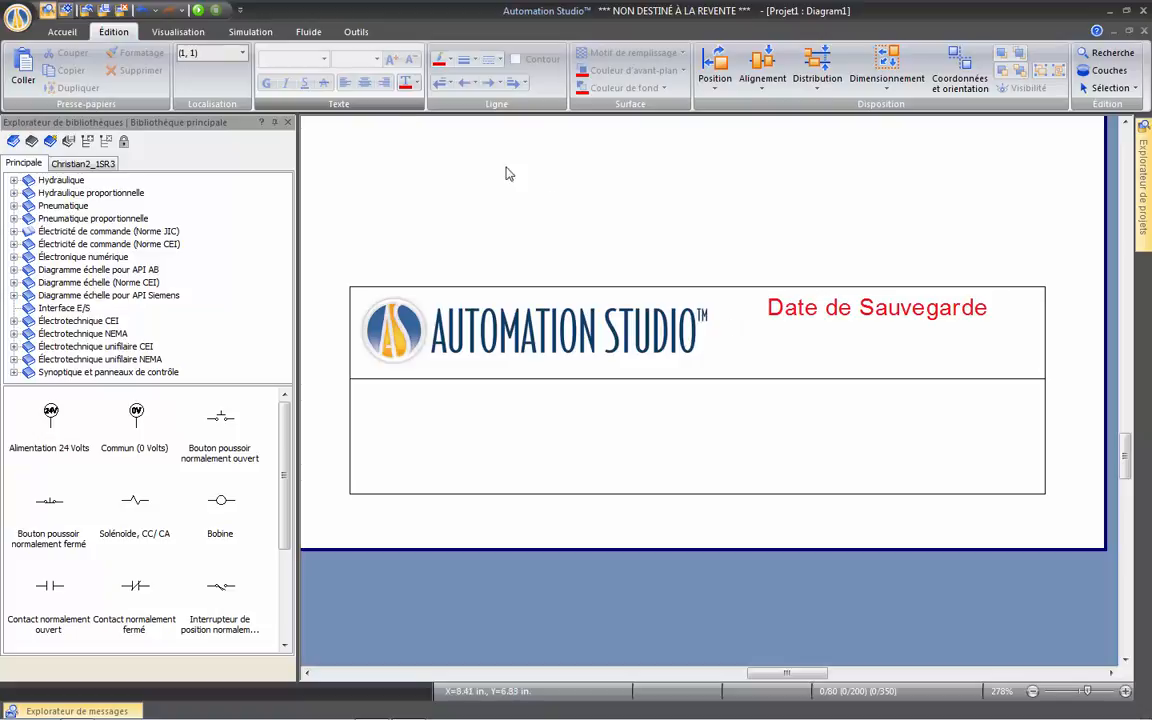
- Insert a field beneath the "Date de Sauvegarde" label, linked to "Dernière date de sauvegarde" of "Schéma courant"
left_click(70, 34)
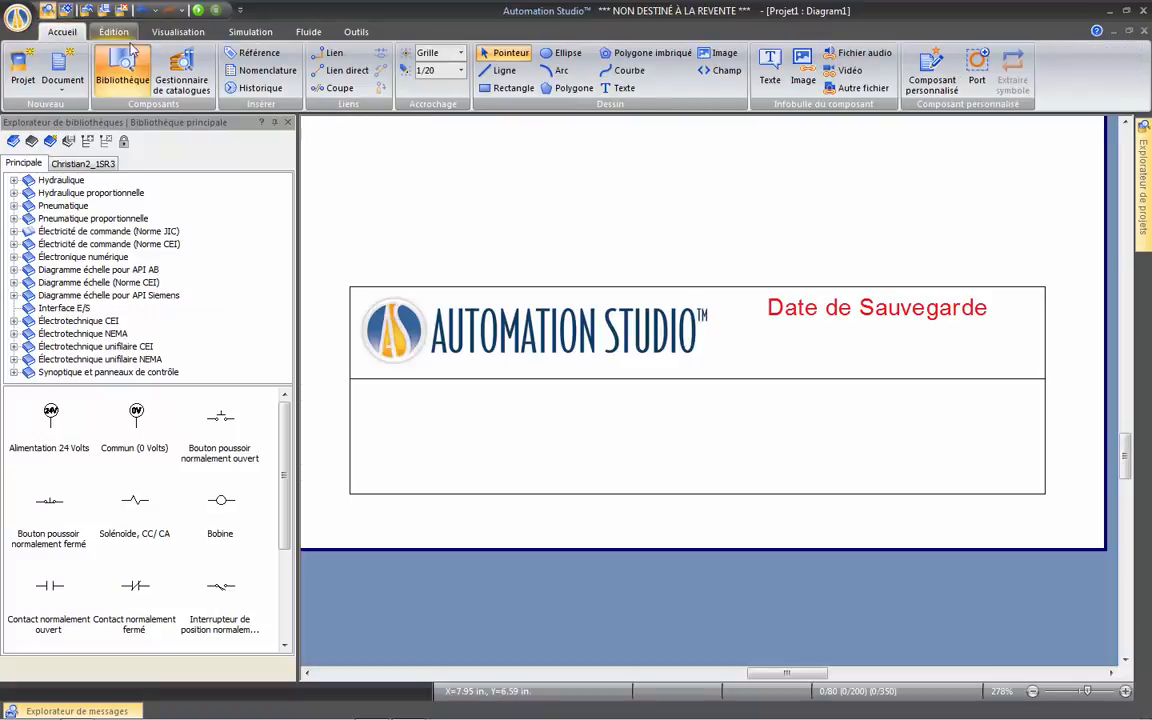
left_click(722, 72)
left_click(722, 331)
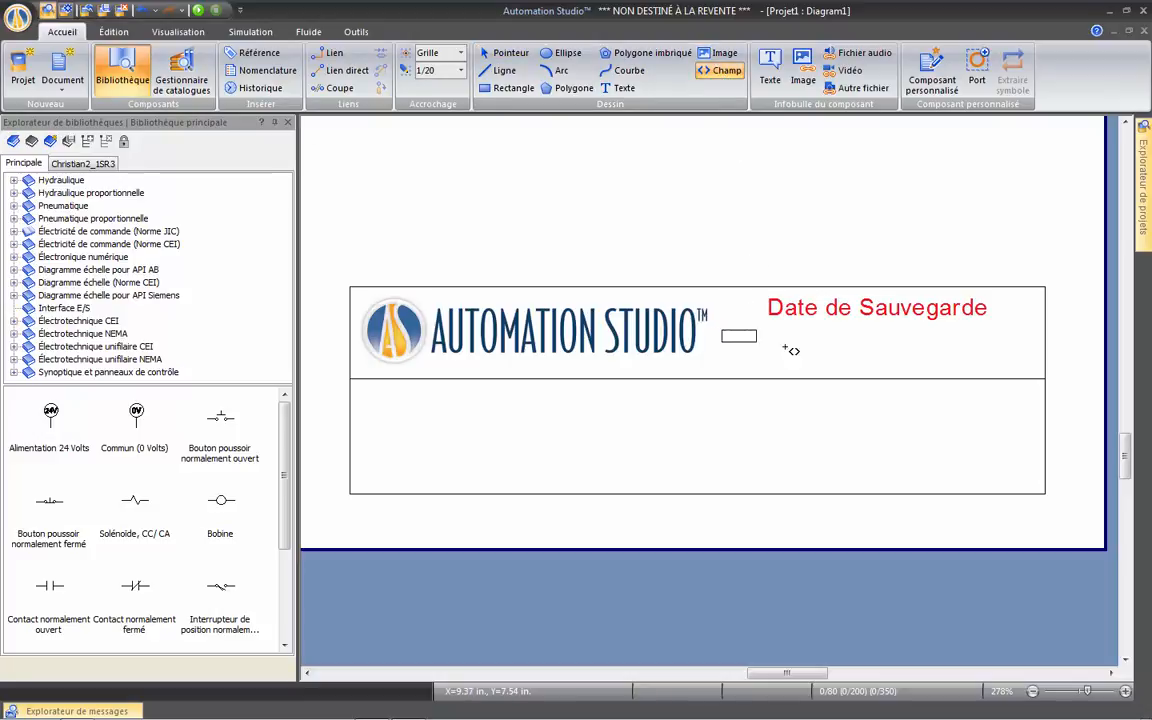
left_click_drag(785, 346, 1034, 362)
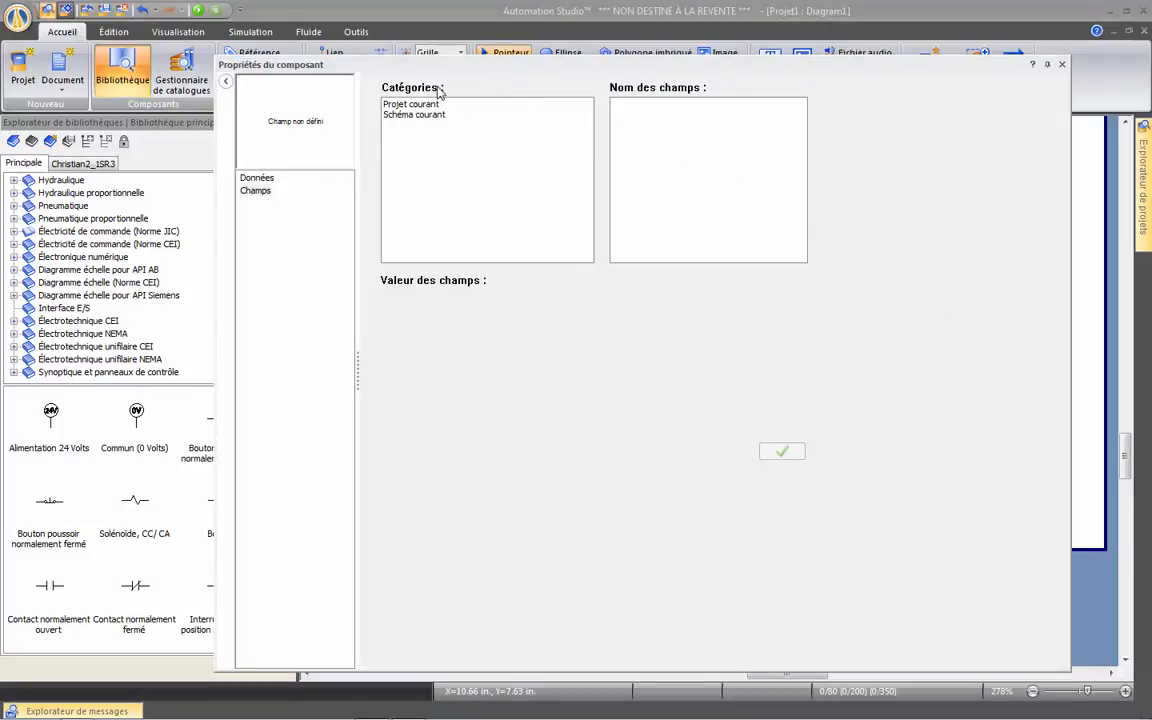
left_click(416, 115)
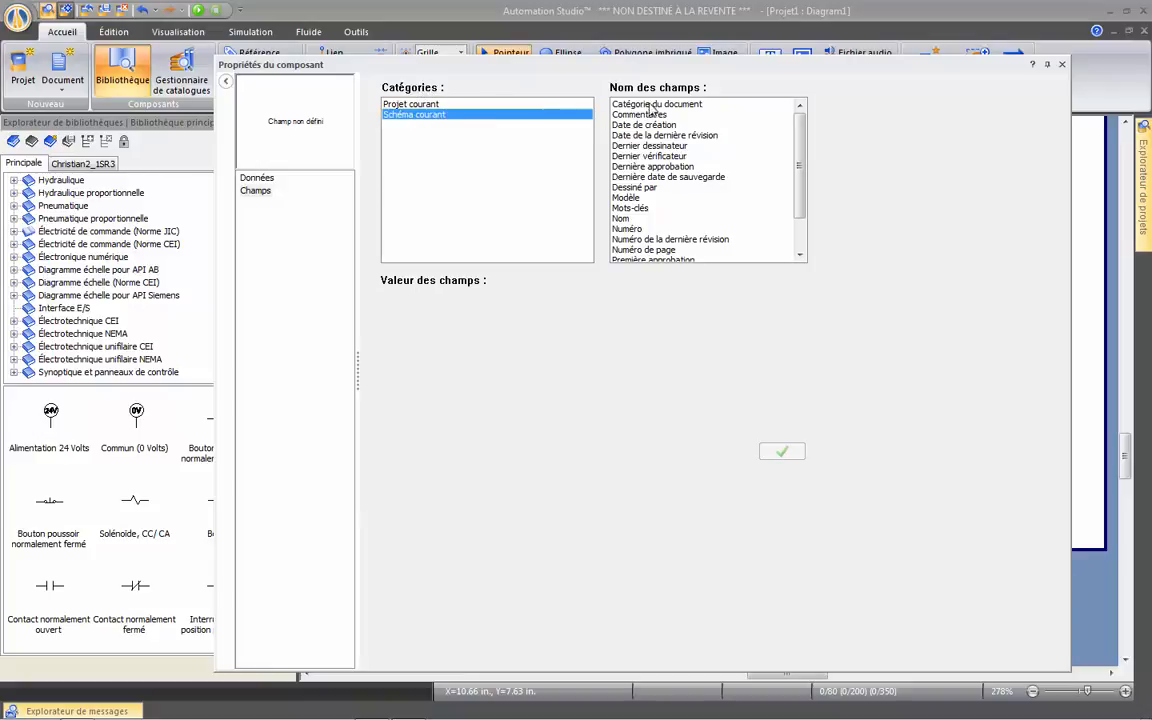
left_click(651, 178)
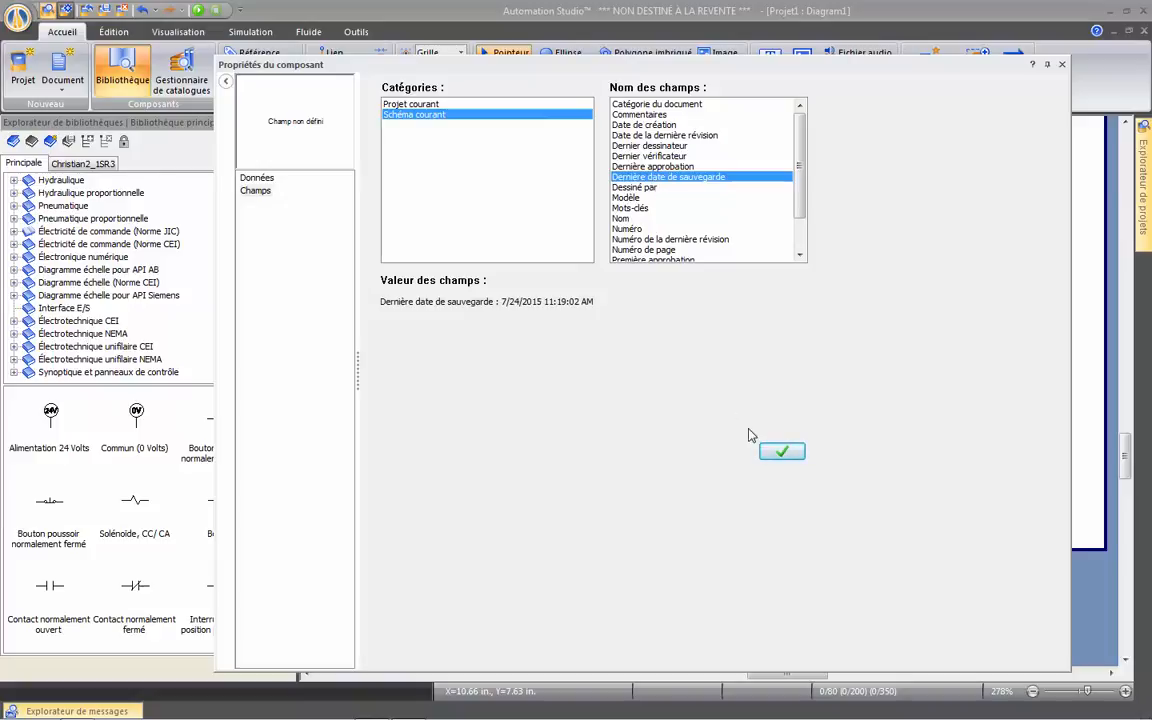
left_click(782, 456)
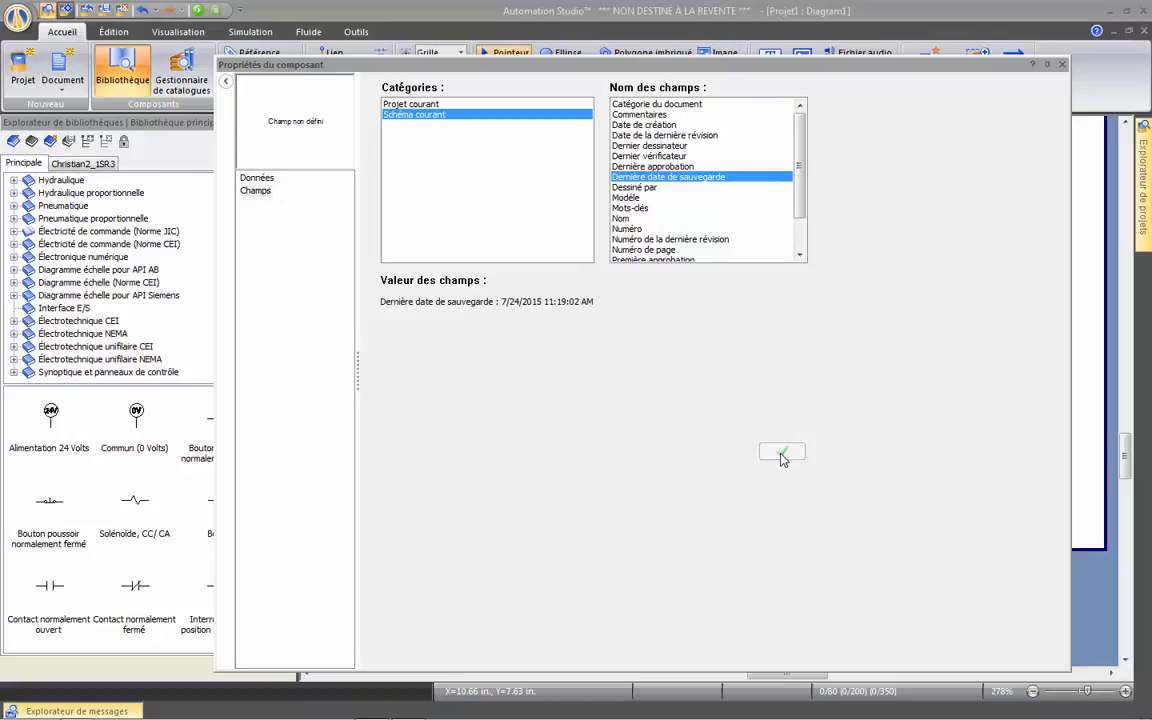
left_click(1062, 65)
right_click(903, 210)
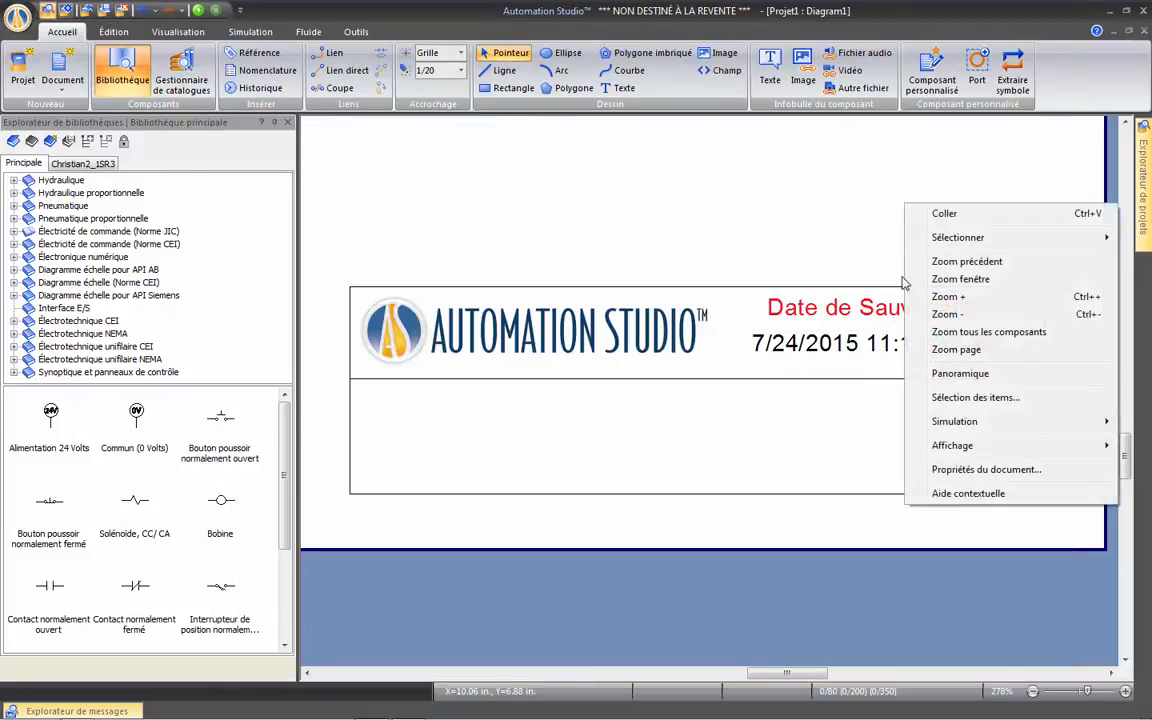
left_click(816, 256)
- Make the save date field beneath the "Date de Sauvegarde" label bold
left_click(838, 345)
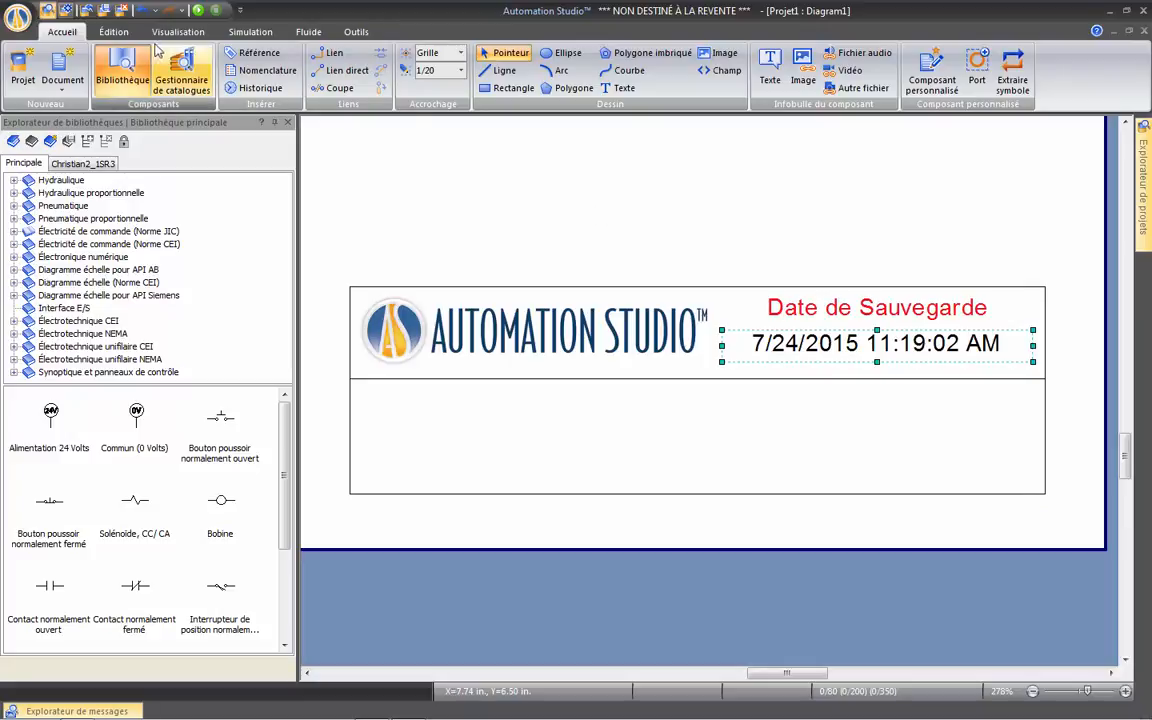
left_click(113, 31)
left_click(266, 84)
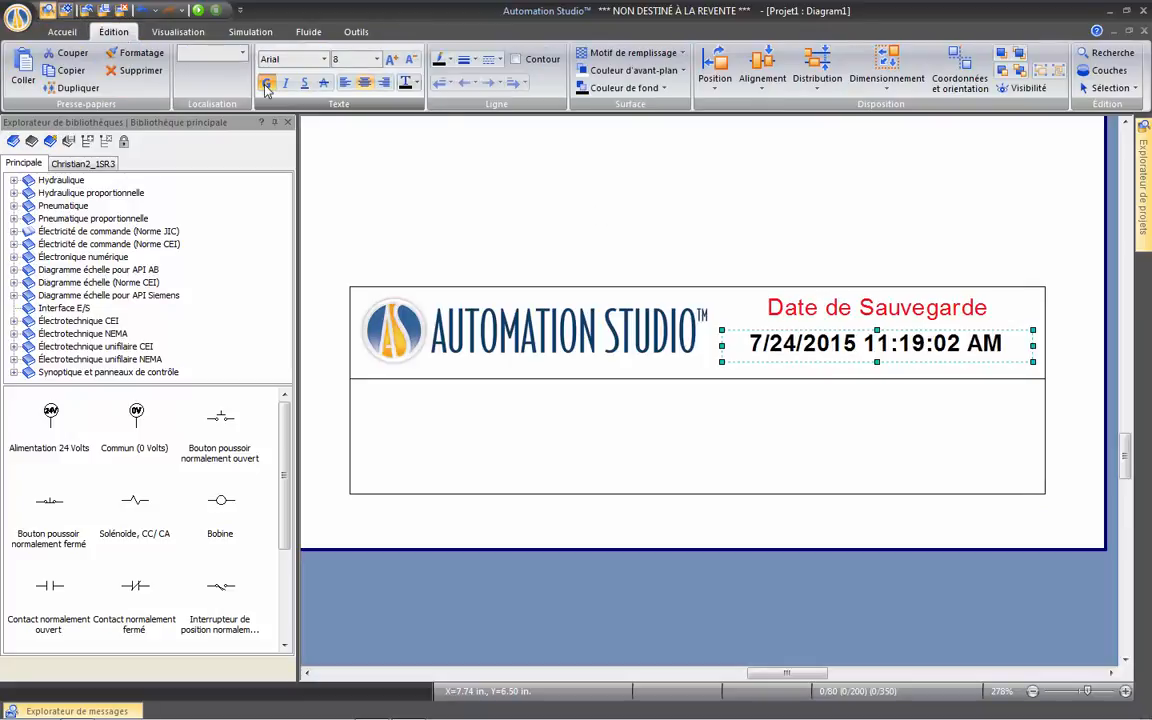
left_click(445, 173)
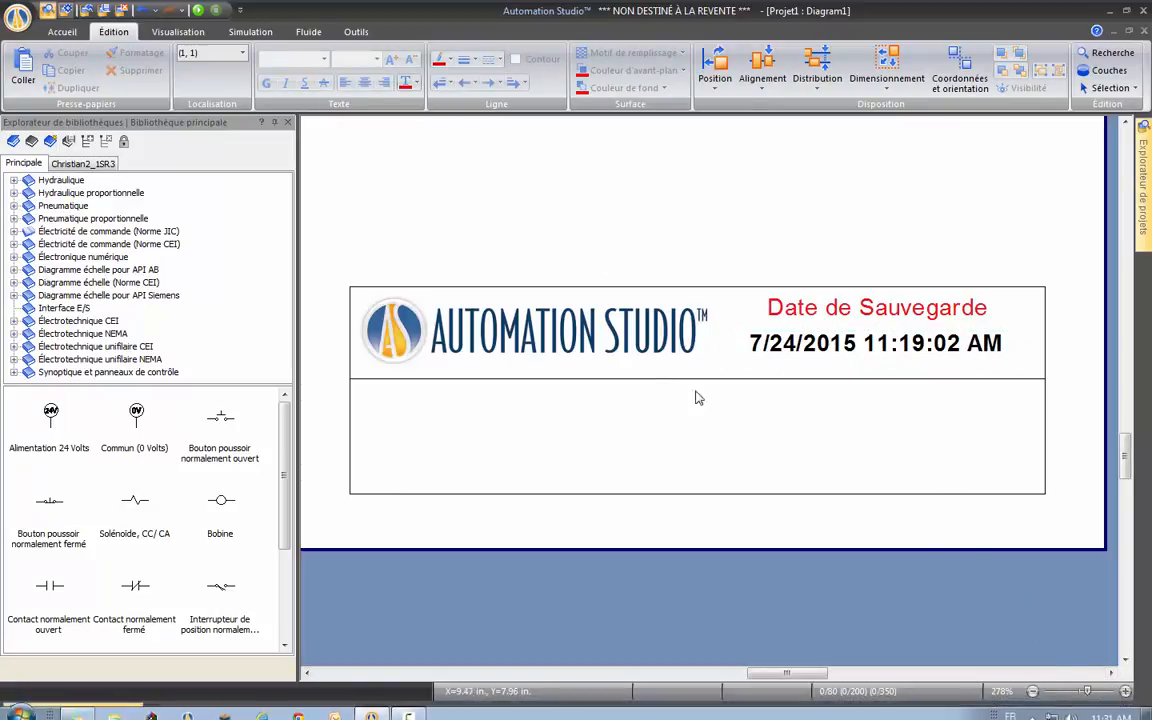
- Save the project under the file name Project1.prx
left_click(20, 22)
mouse_move(45, 55)
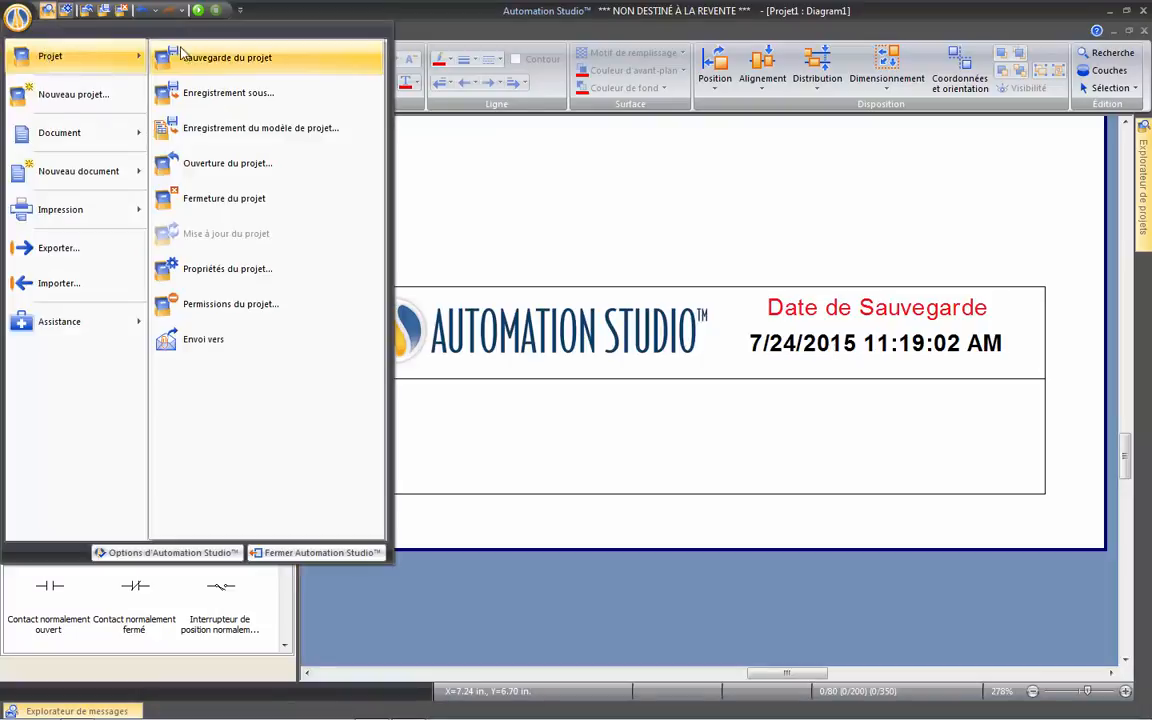
left_click(237, 94)
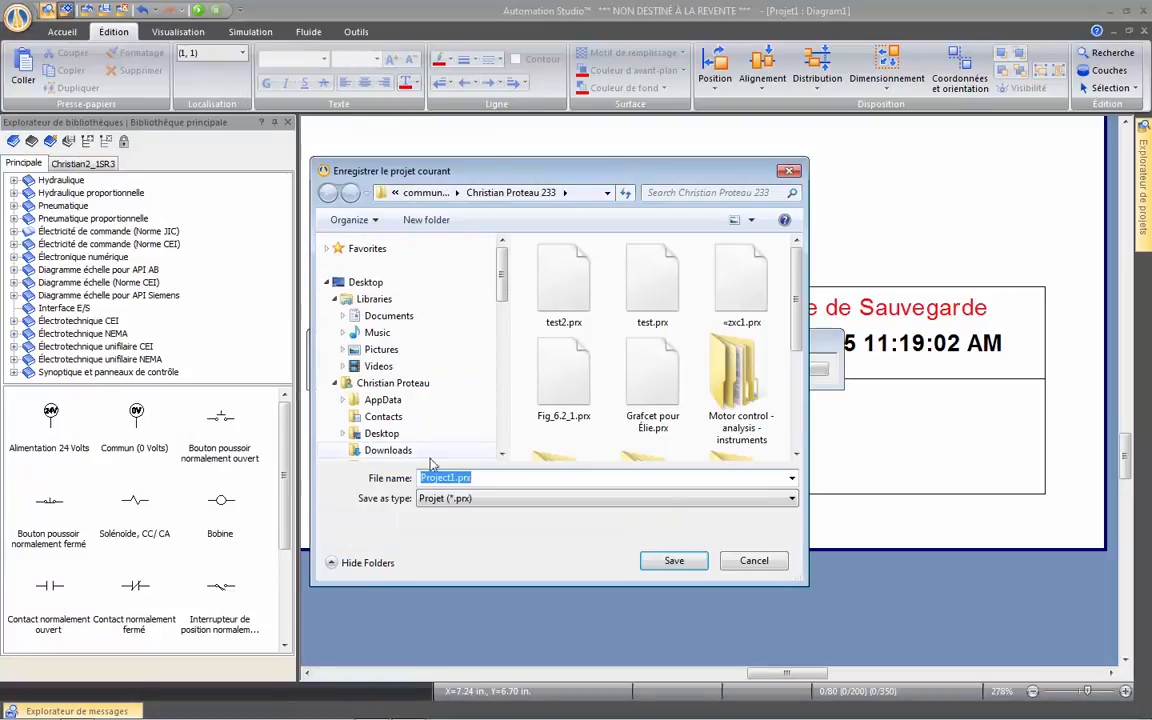
left_click(680, 565)
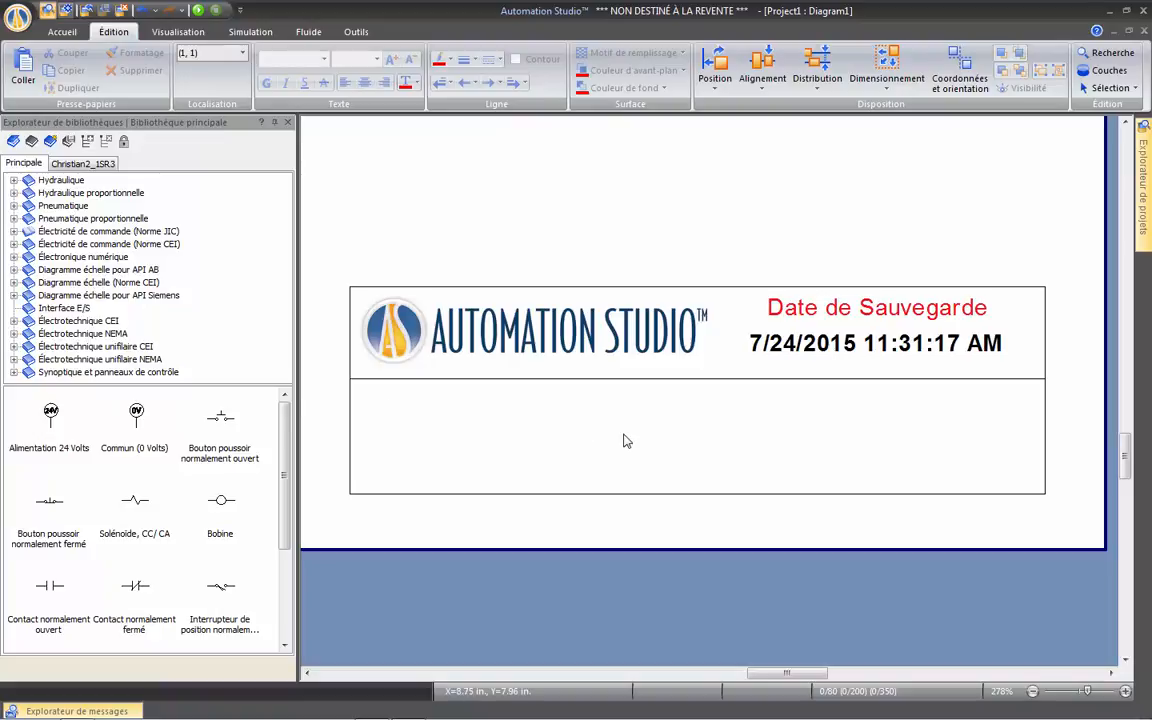
- Copy the "Date de Sauvegarde" label to the upper-left corner of the title block's lower section and left-align the copy's text
left_click(796, 310)
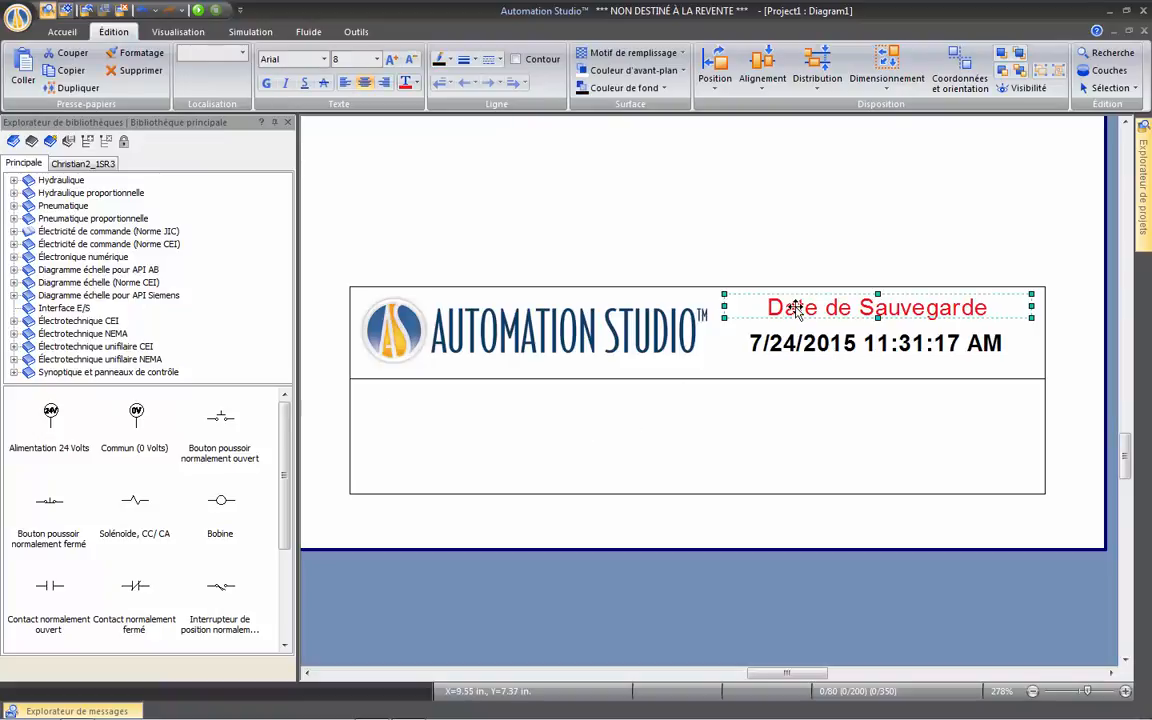
left_click_drag(796, 310, 498, 409)
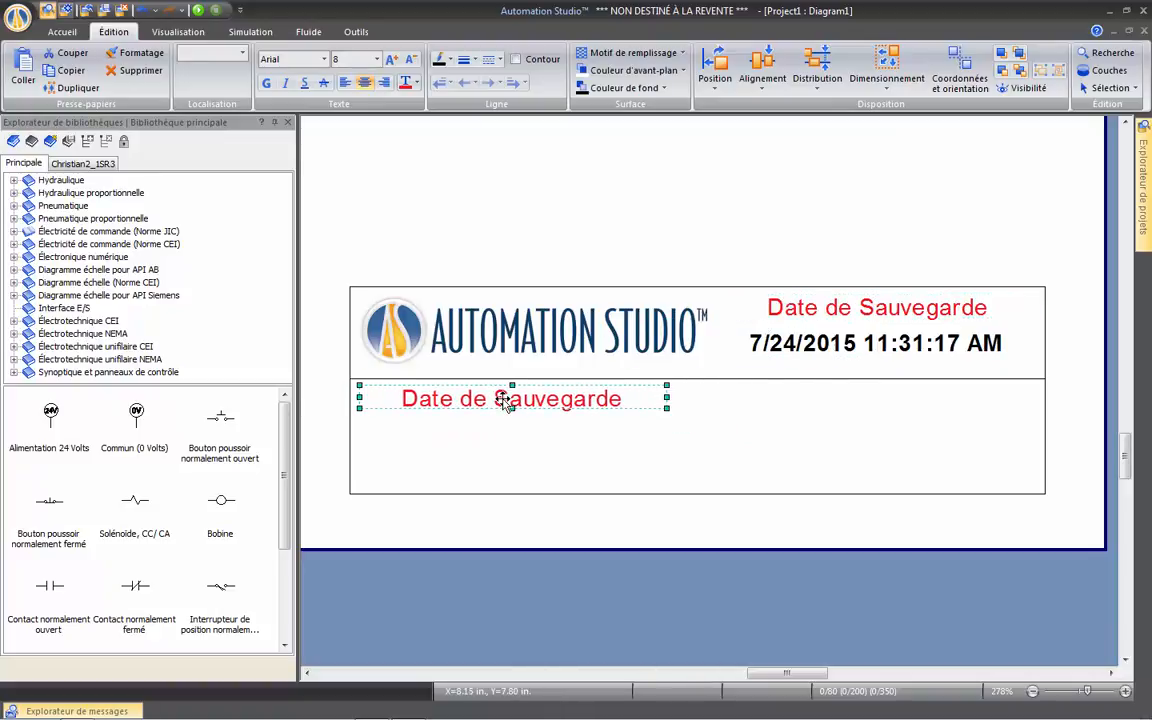
left_click(346, 84)
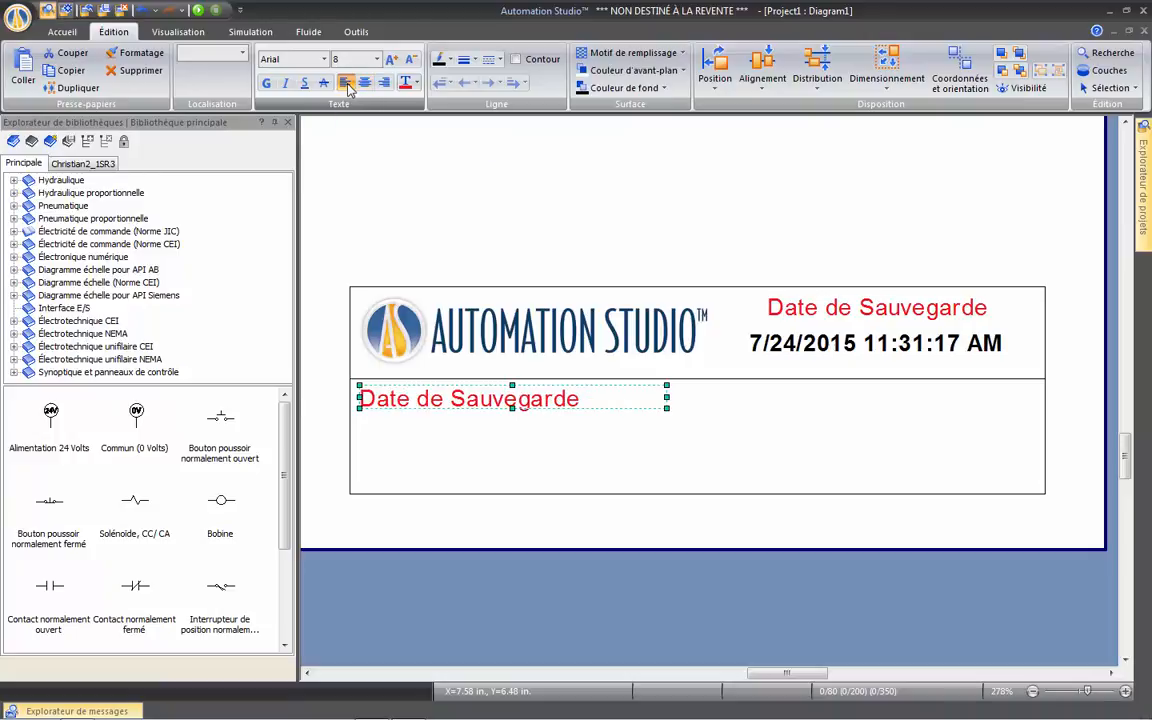
- Replace the copied label's text in the lower section with "Dessiné par :"
double_click(397, 402)
type("Dessin")
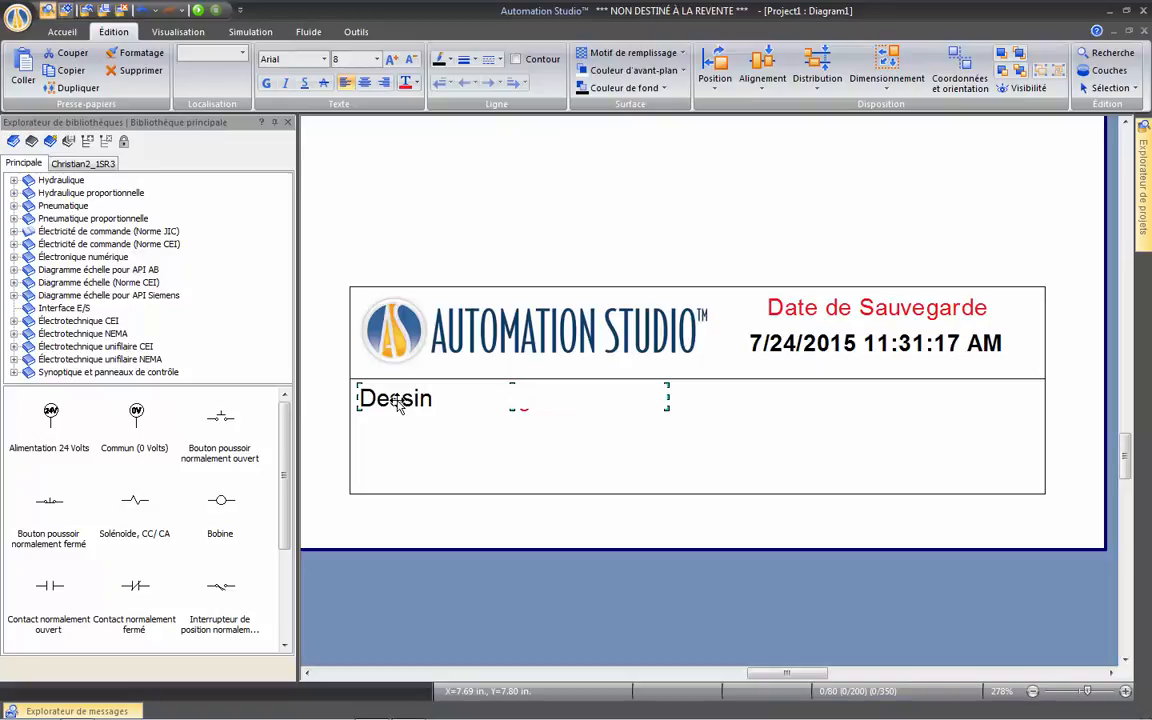
type("é par :")
right_click(413, 274)
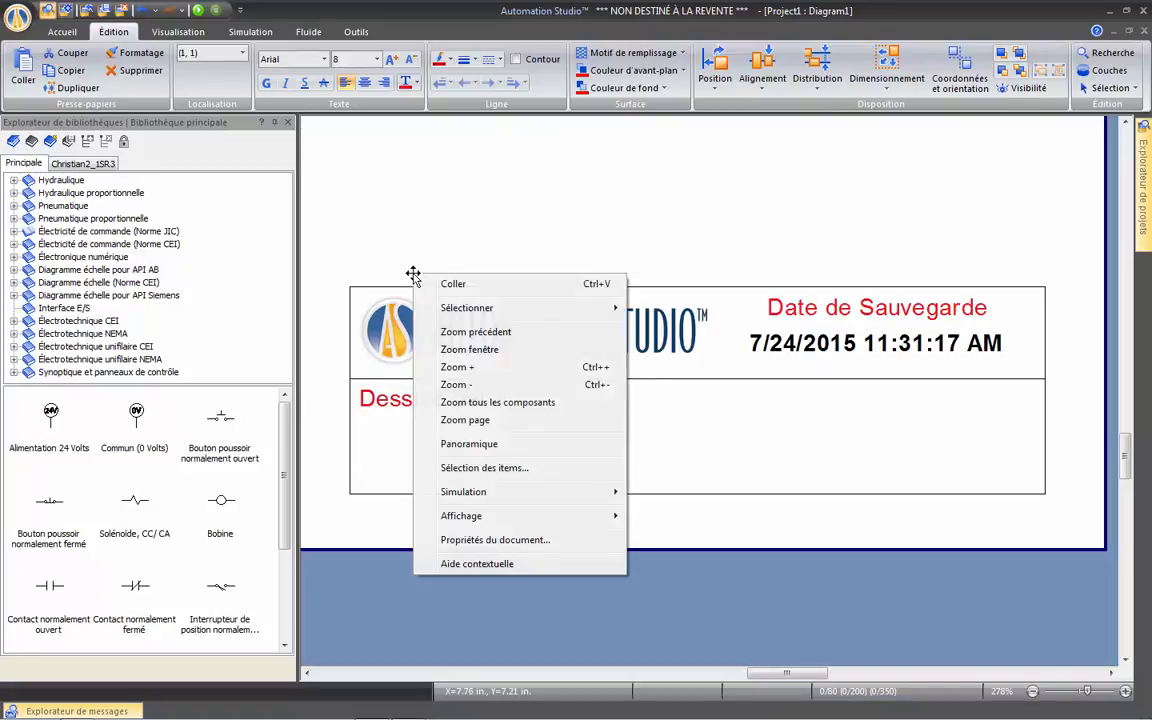
left_click(417, 254)
- Change the "Dessiné par :" label's font colour to blue and narrow its text box to fit the text
left_click(430, 395)
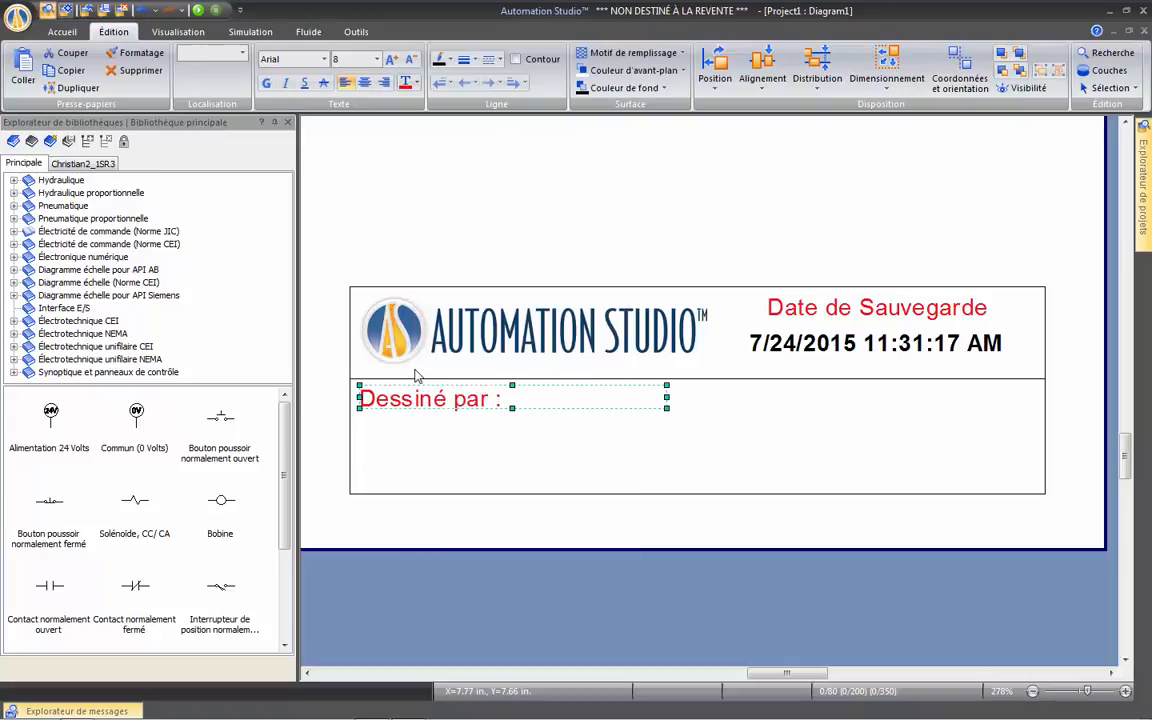
left_click(416, 83)
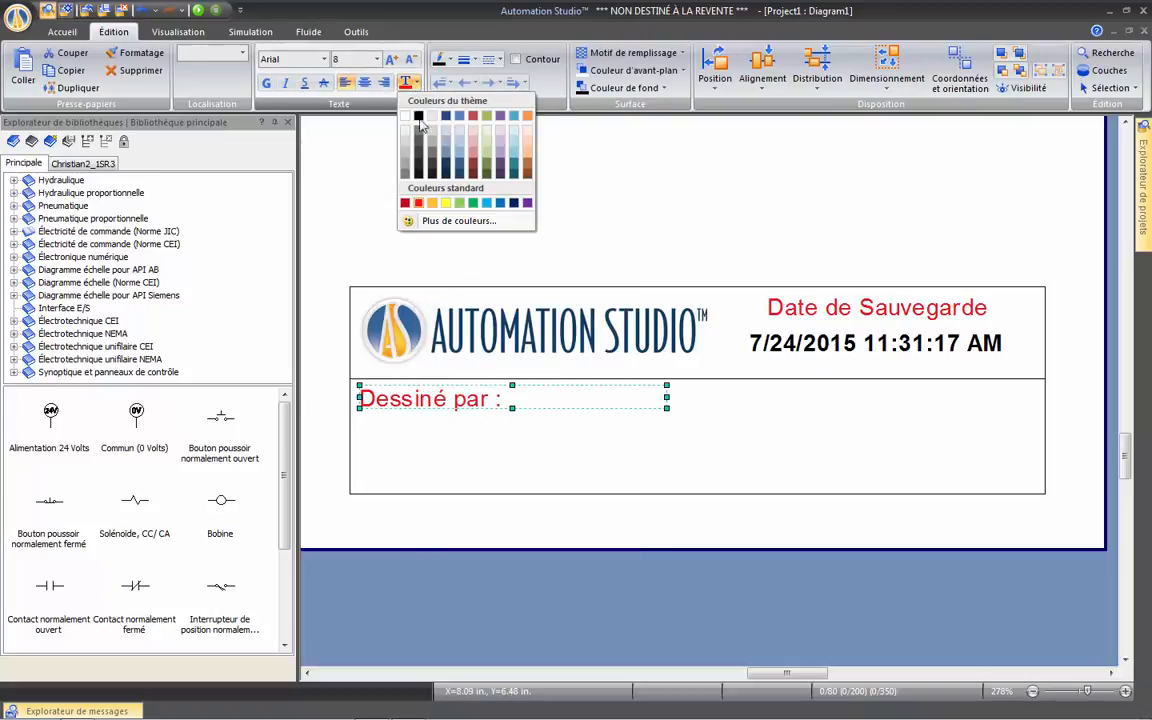
left_click(488, 203)
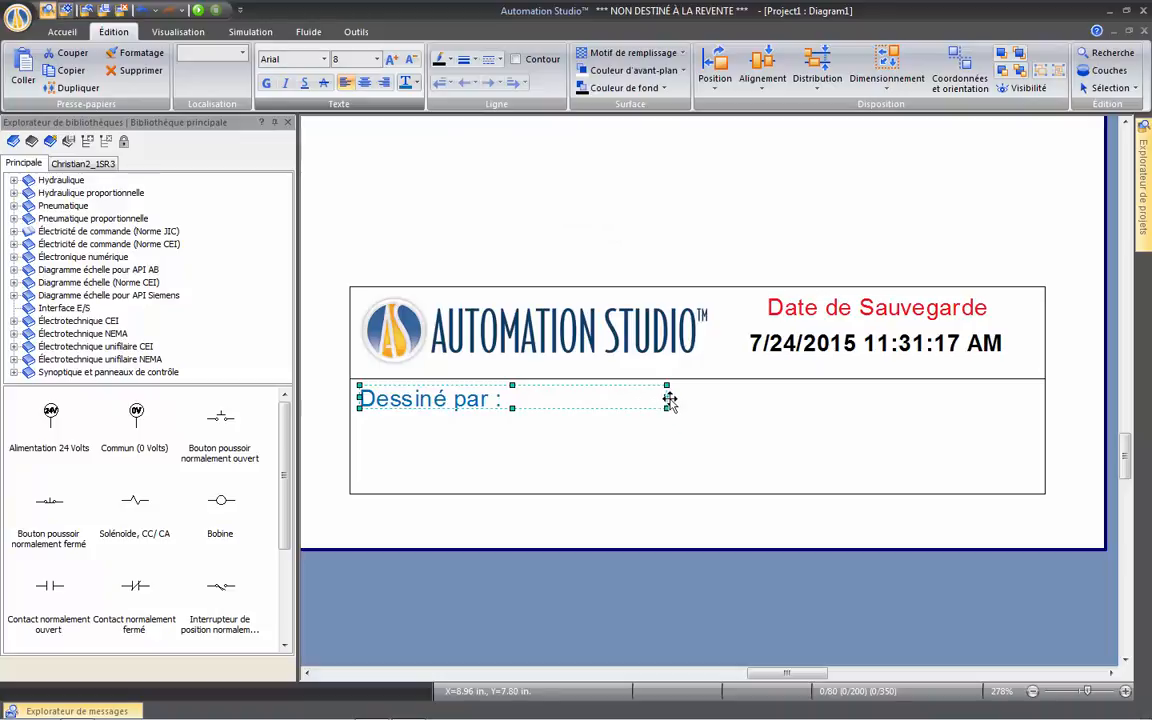
left_click_drag(666, 398, 510, 399)
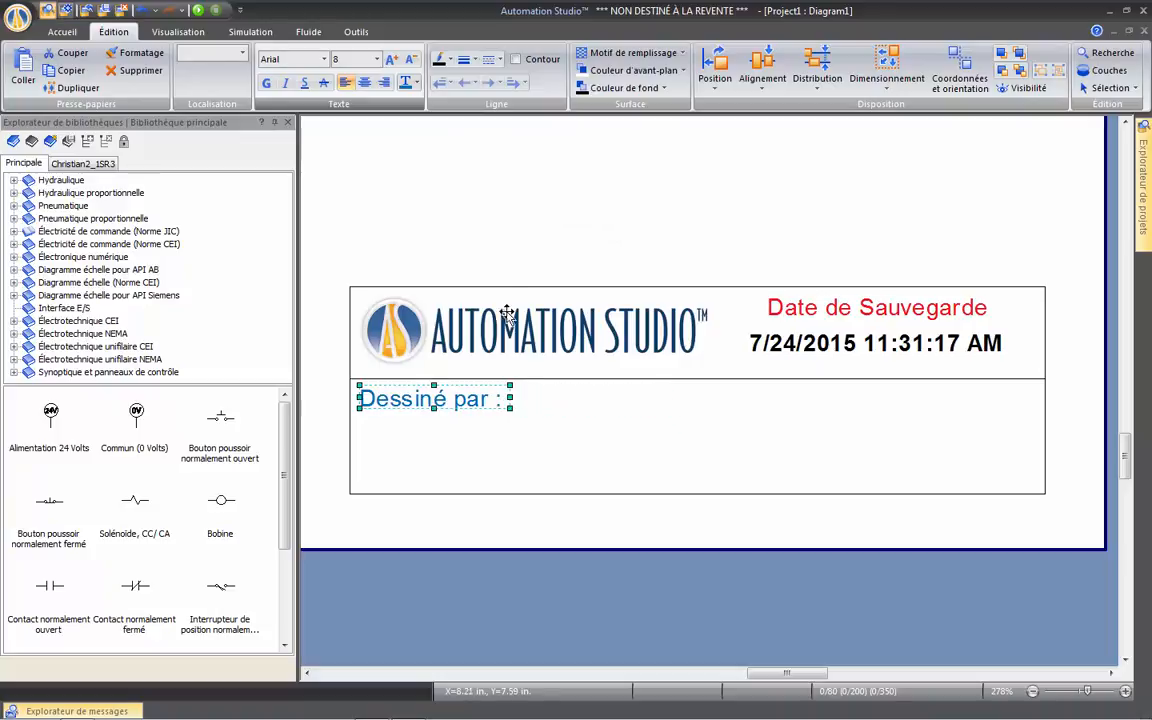
left_click(510, 165)
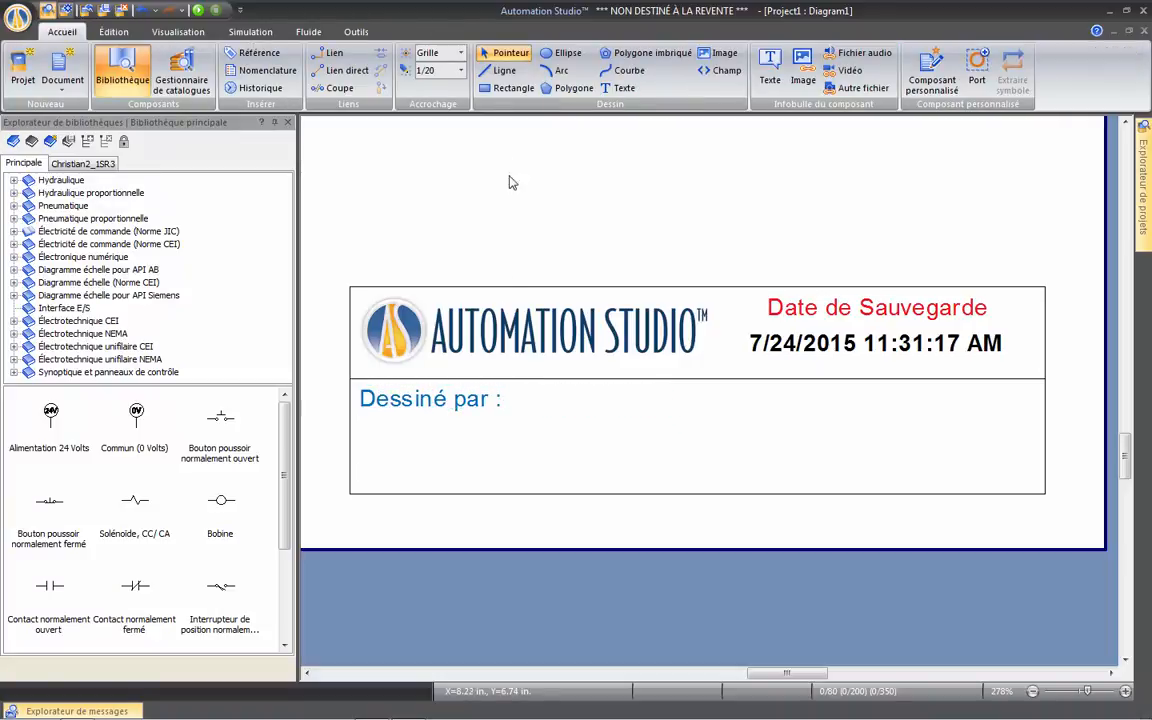
- In the document properties, enter the drafter's full name for "Dessiné par" and set "Titre" to "Circuit de base"
right_click(484, 192)
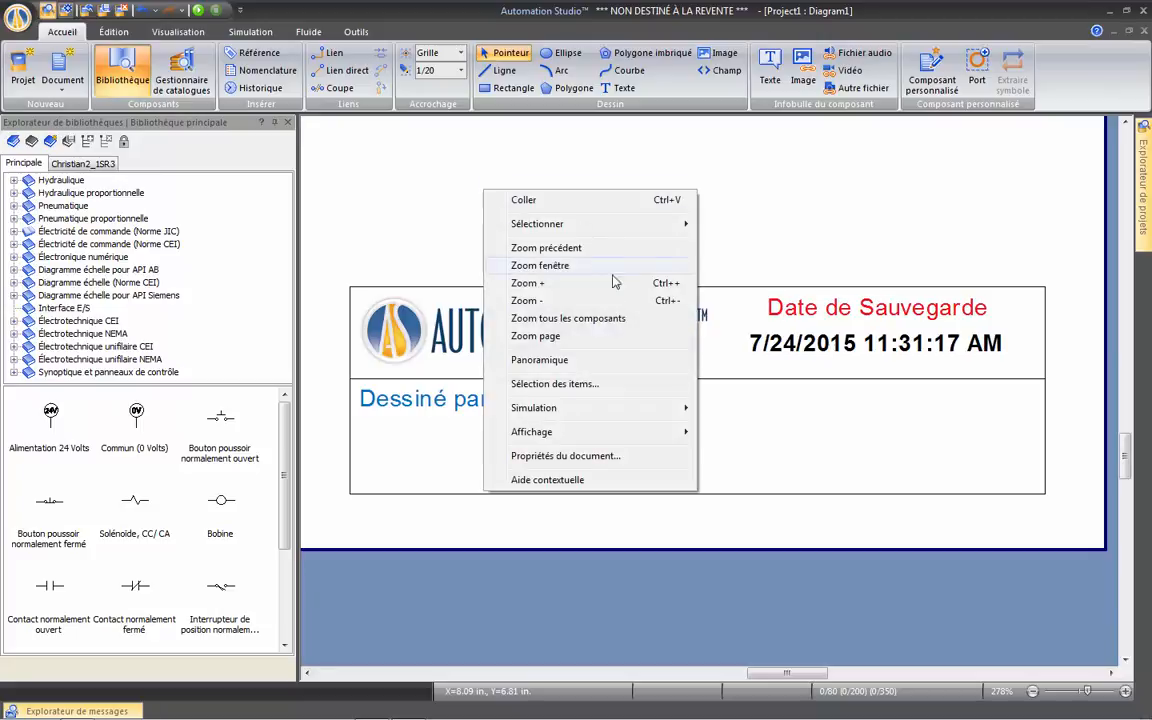
left_click(566, 456)
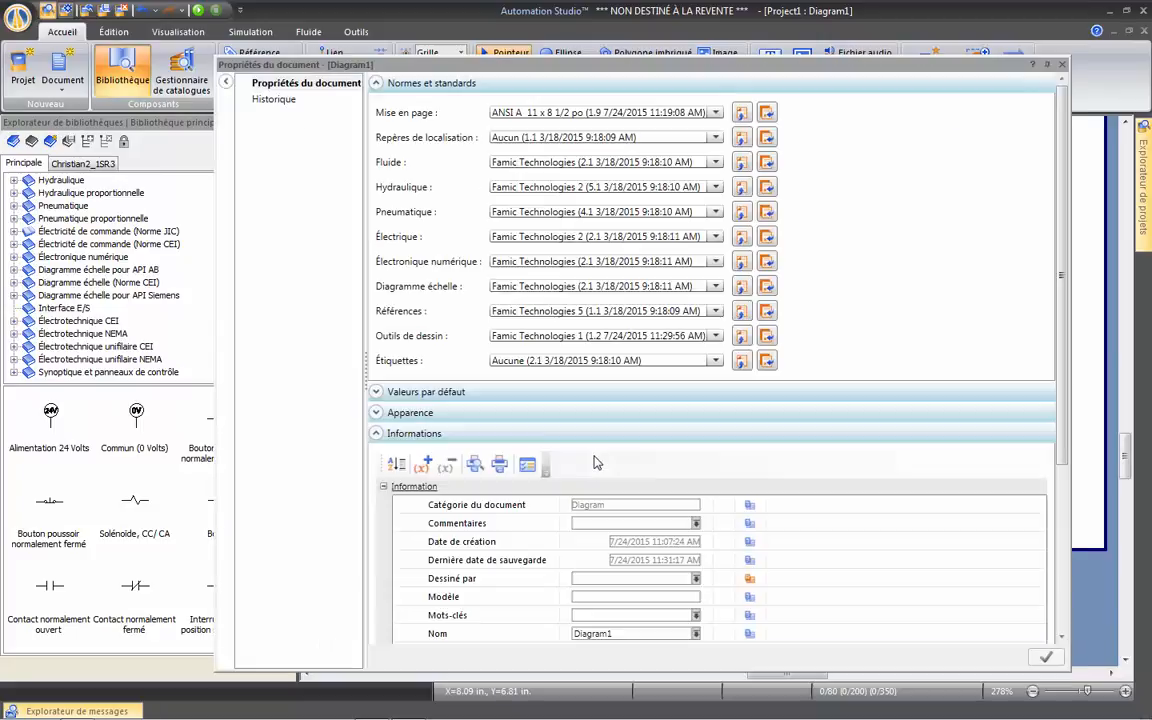
left_click(378, 83)
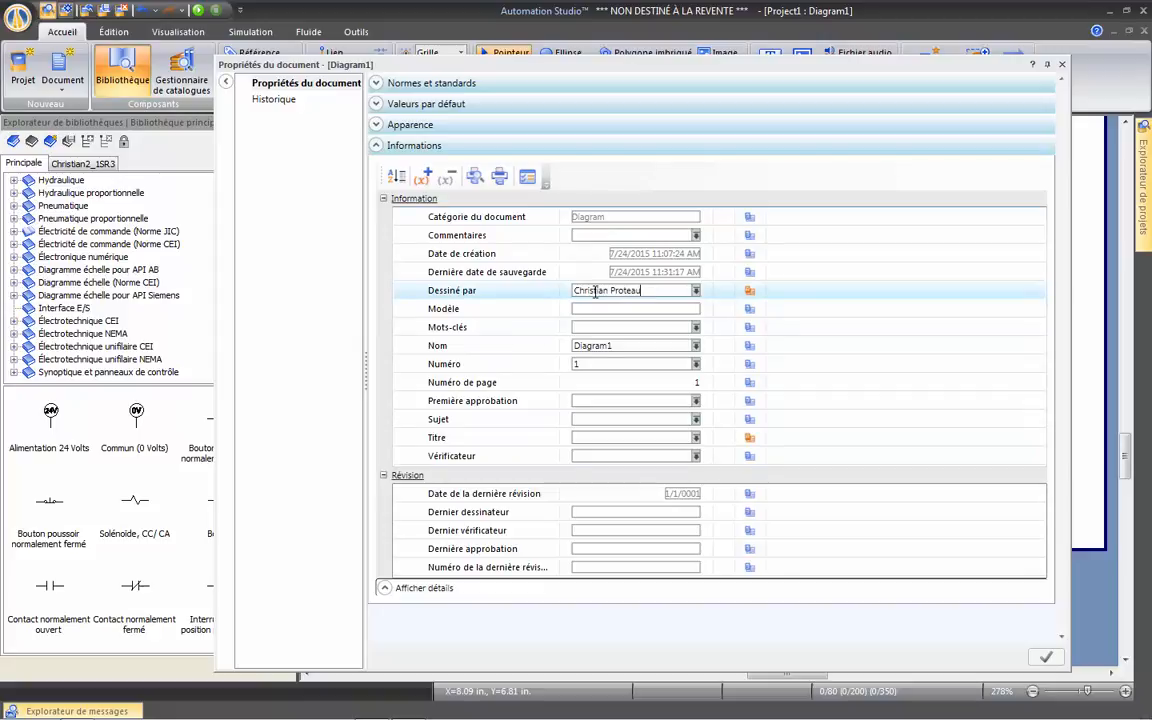
left_click(622, 292)
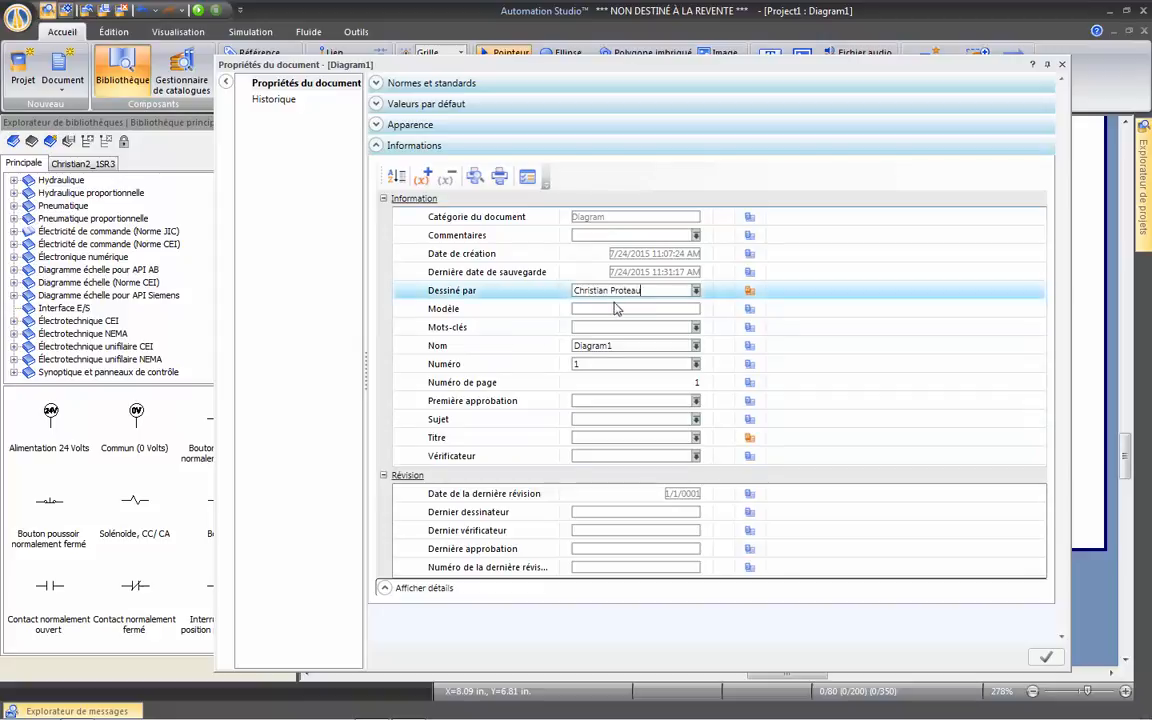
left_click(590, 437)
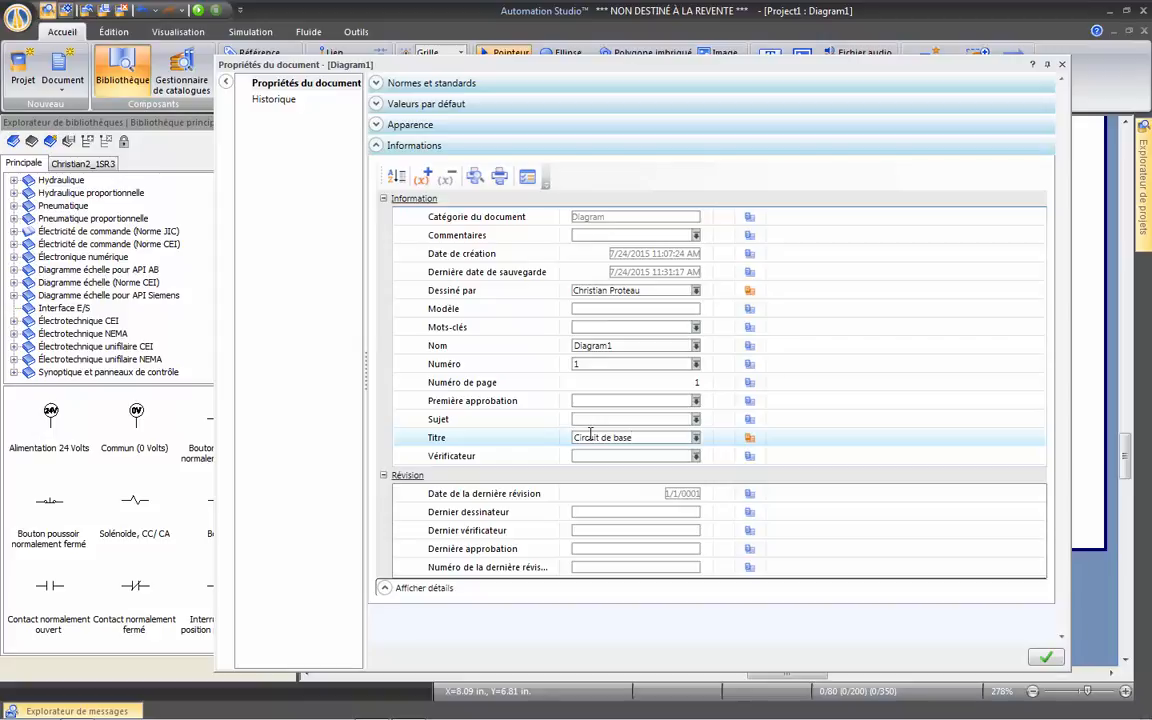
key("Tab")
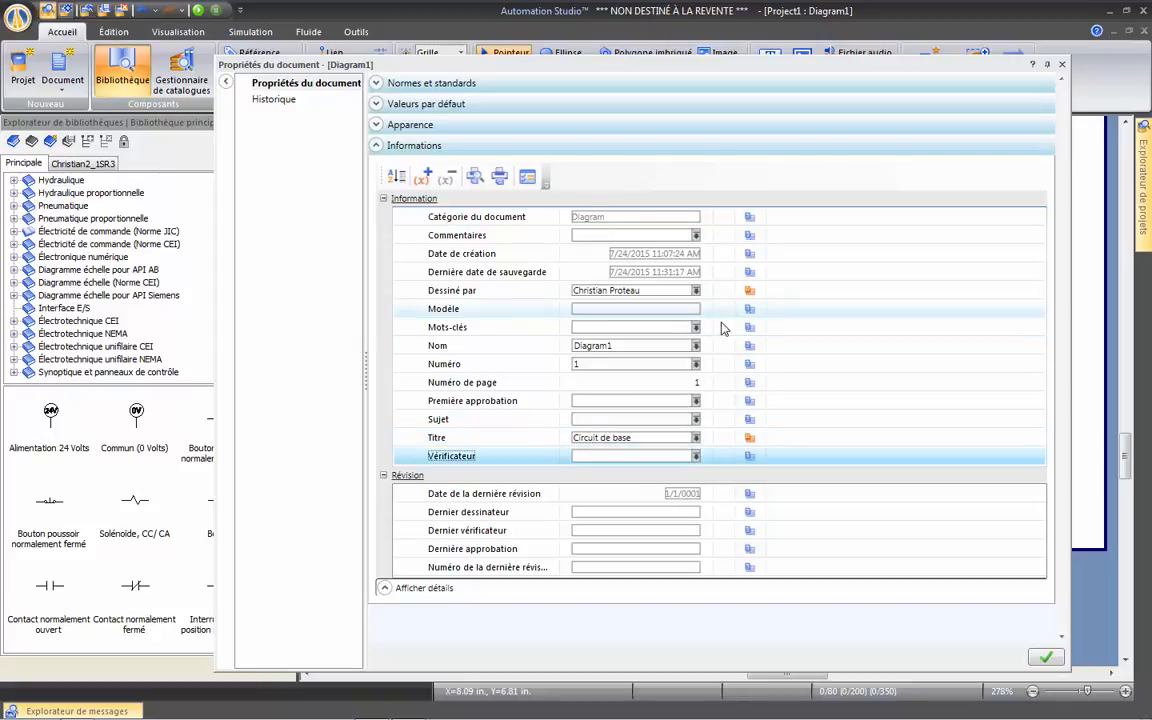
left_click(1043, 652)
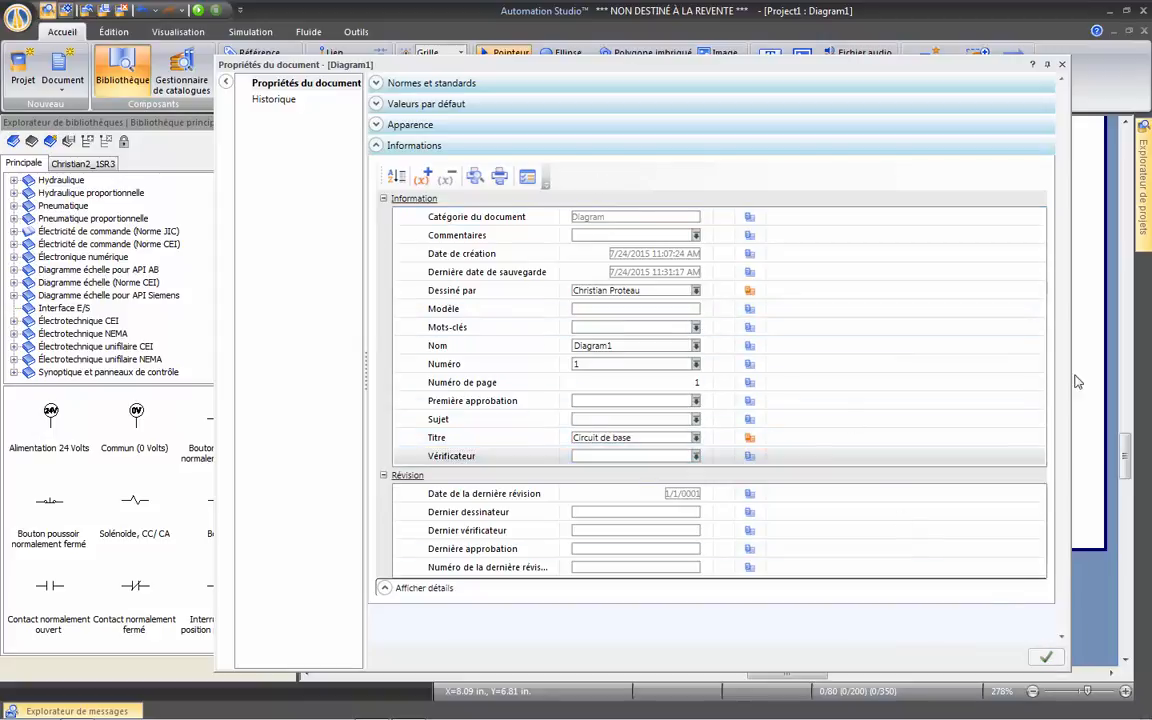
left_click(1062, 66)
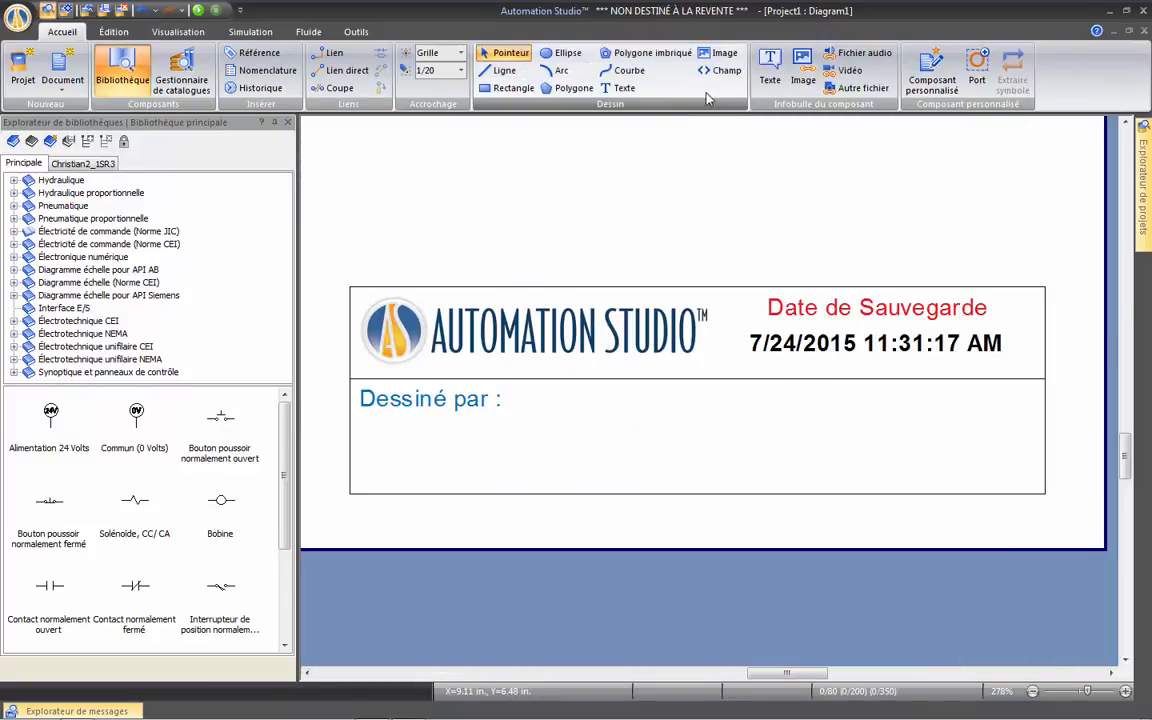
- Insert a wide field below the "Dessiné par :" label and link it to the "Dessiné par" property of "Schéma courant"
left_click(723, 70)
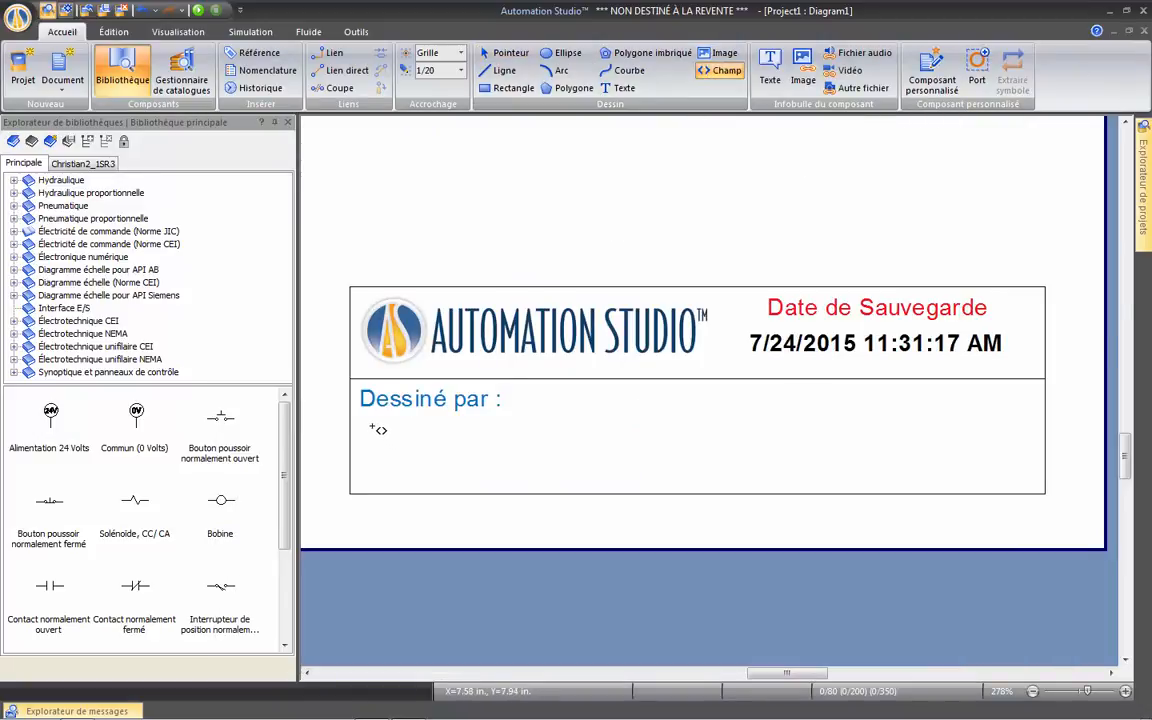
left_click_drag(366, 421, 1024, 478)
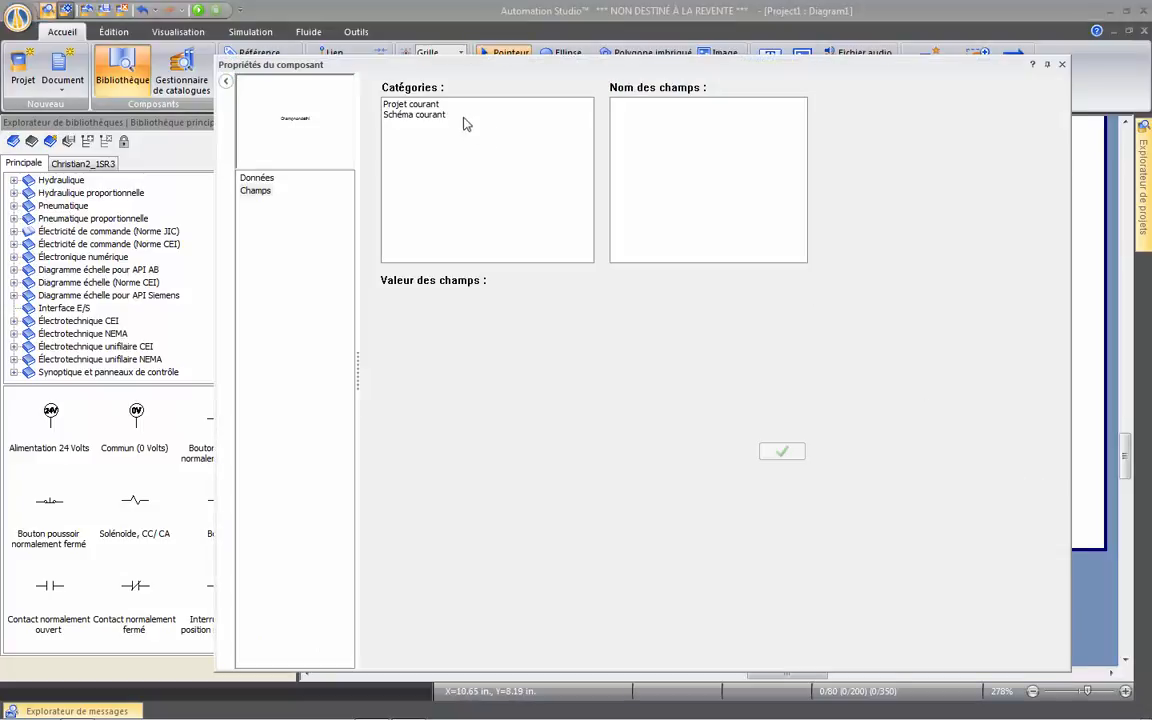
left_click(420, 115)
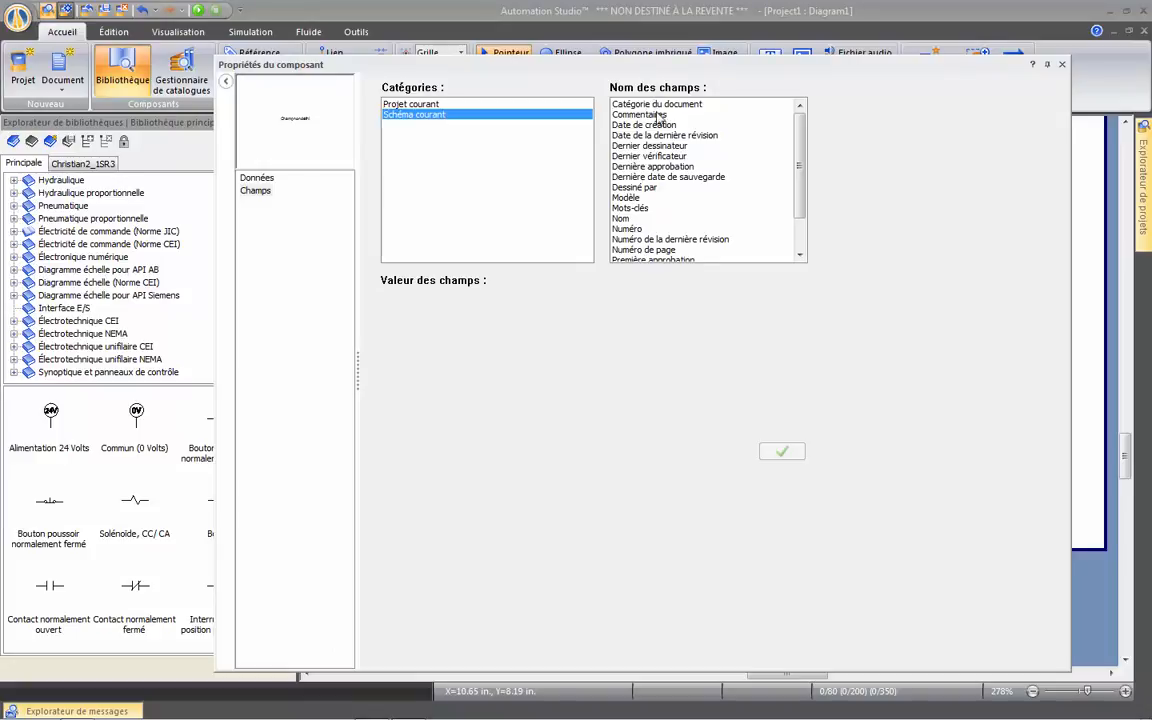
left_click(640, 188)
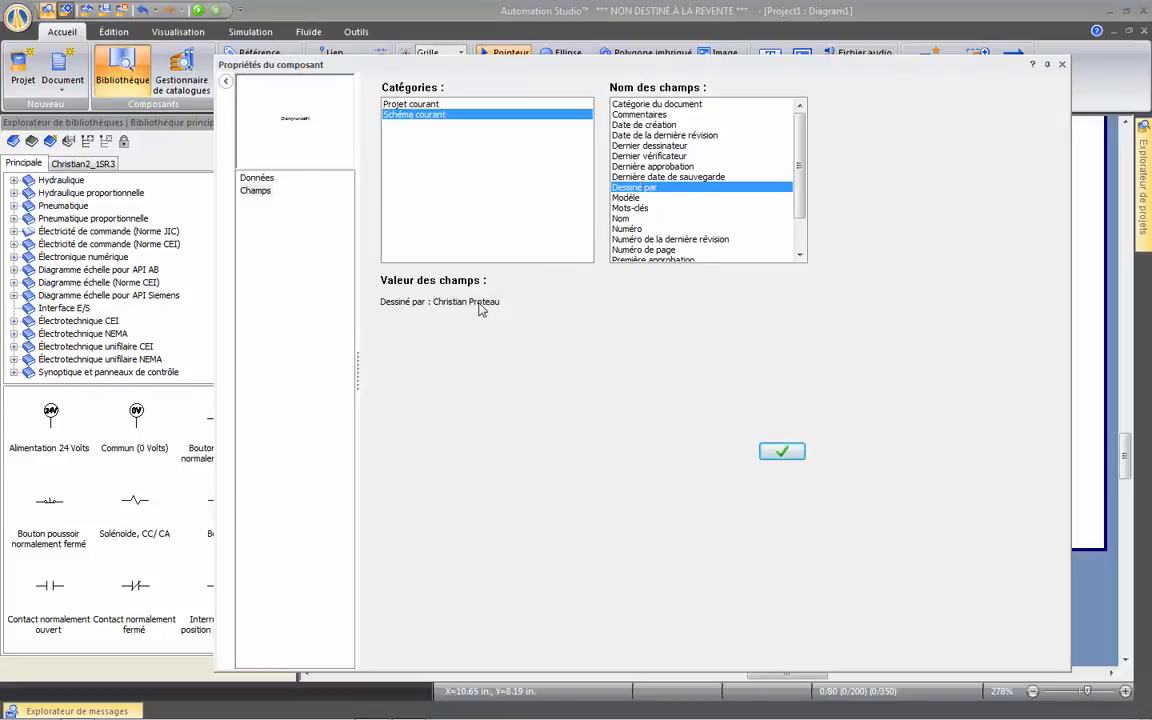
left_click(784, 452)
left_click(1063, 66)
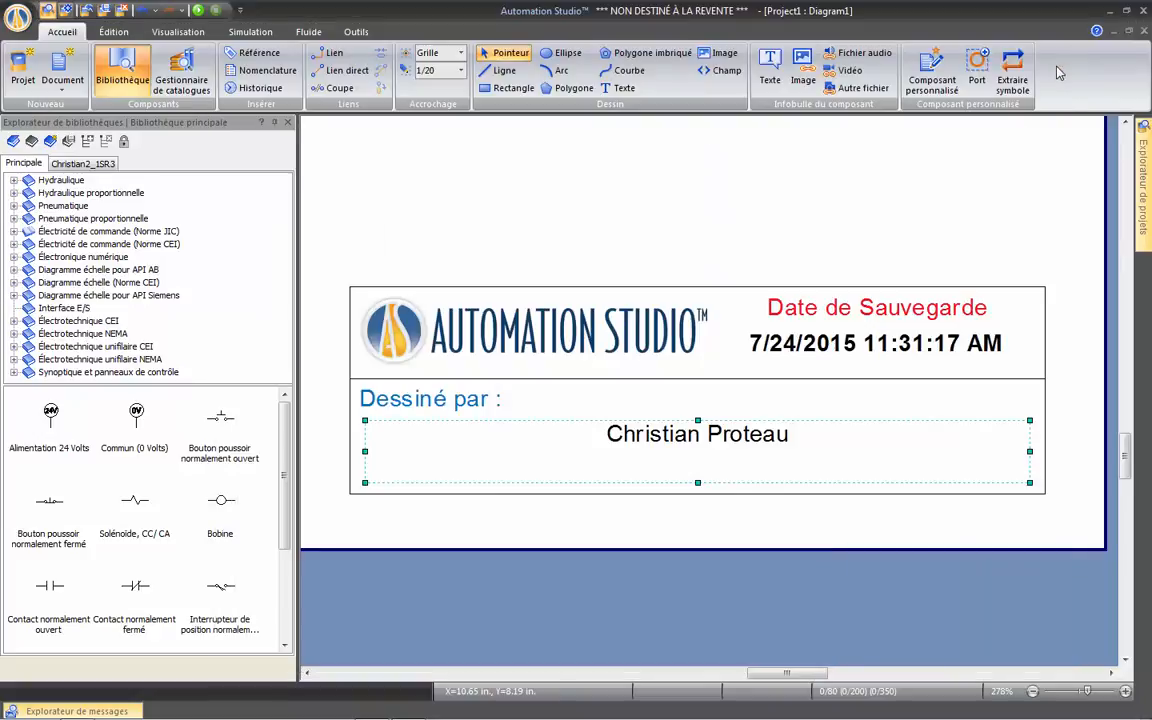
- Left-align the drafter's name field and enlarge its font to just above size 16
left_click(113, 31)
left_click(344, 83)
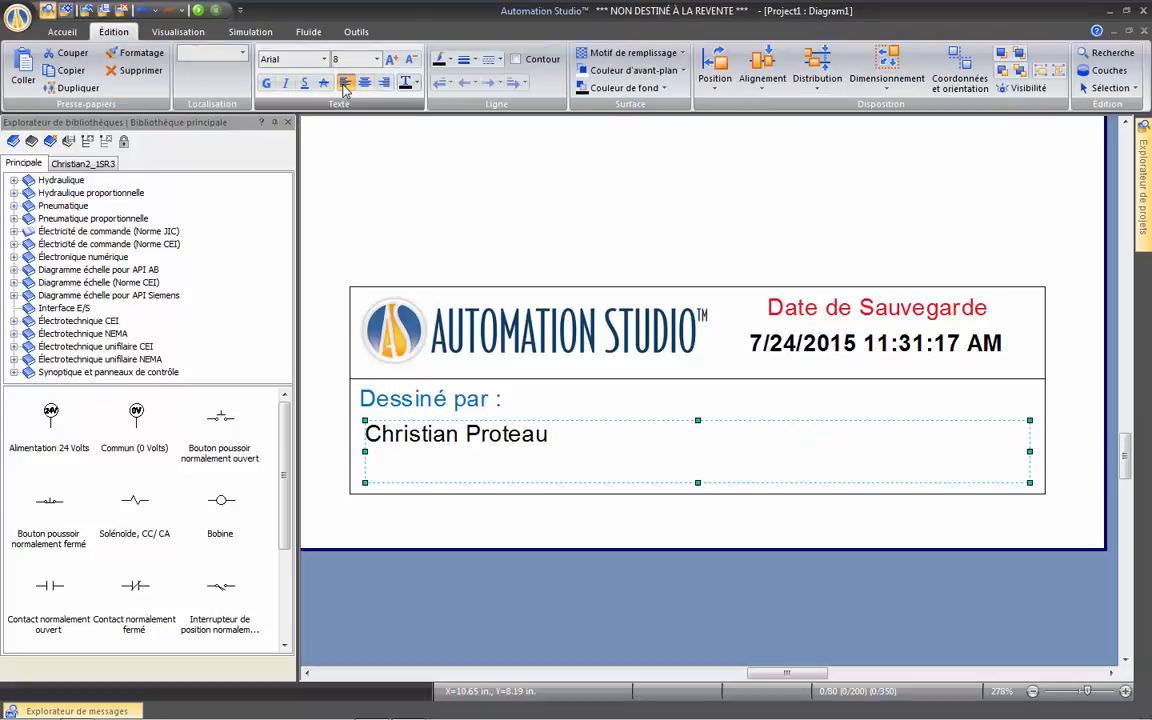
left_click(391, 59)
left_click(391, 59)
left_click(391, 59)
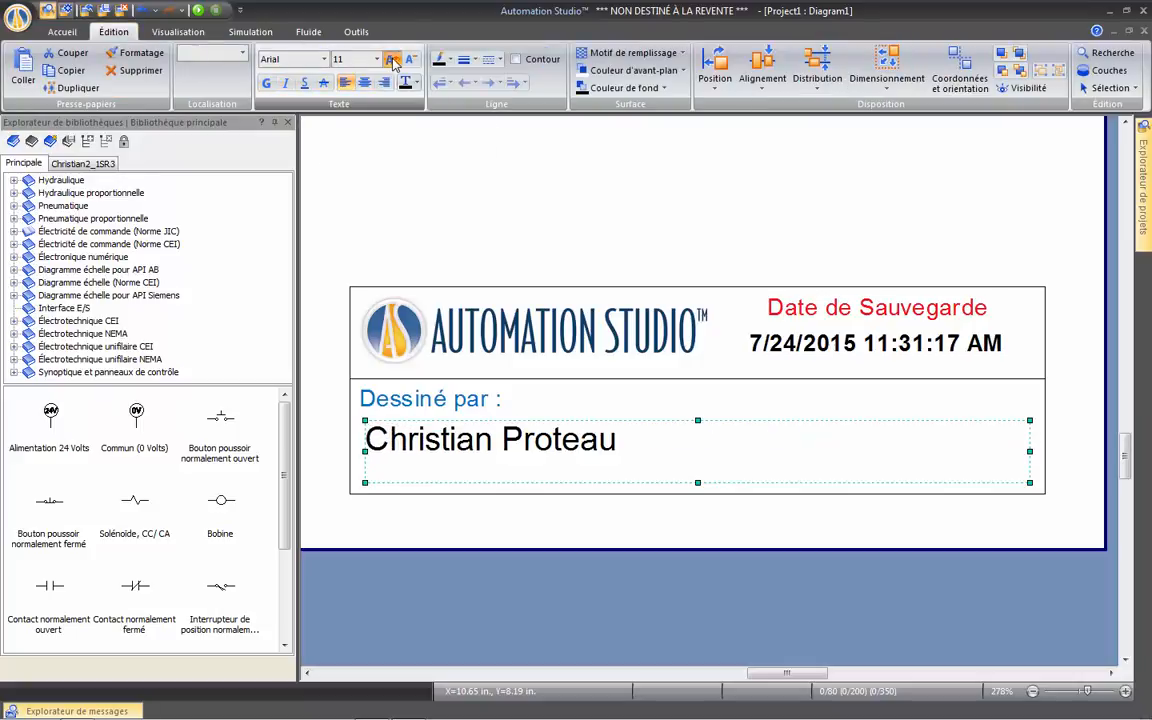
left_click(391, 59)
left_click(391, 59)
left_click(391, 59)
left_click(391, 59)
left_click(391, 59)
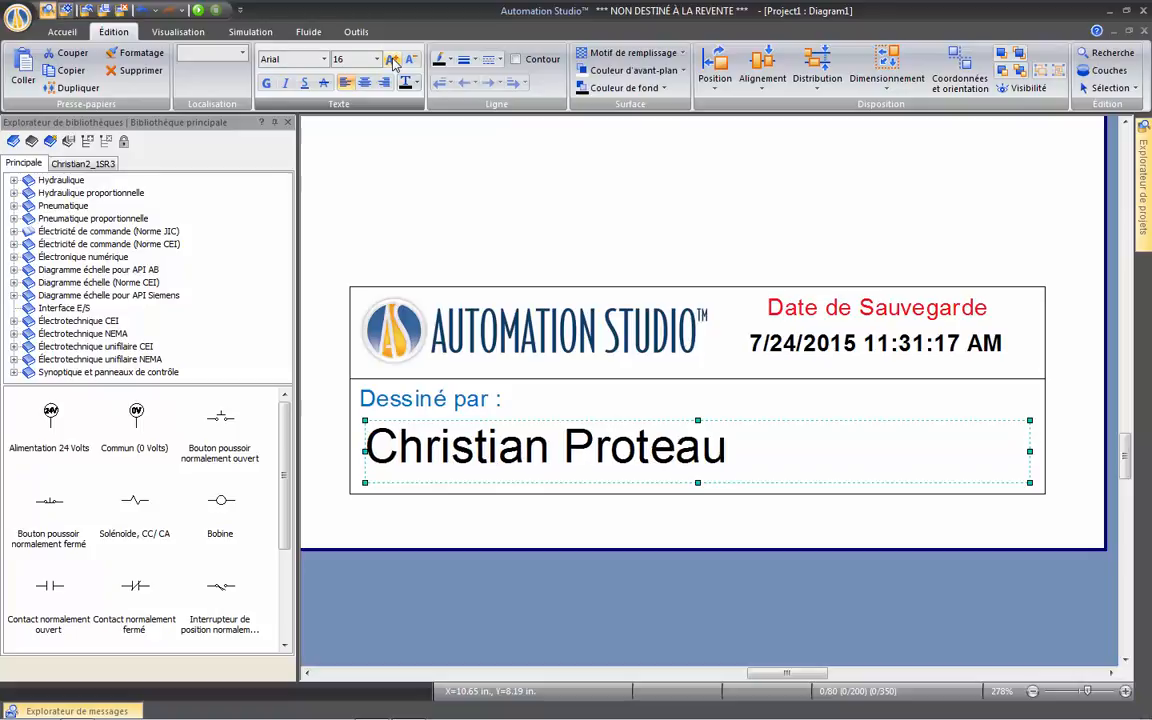
left_click(392, 60)
left_click(420, 190)
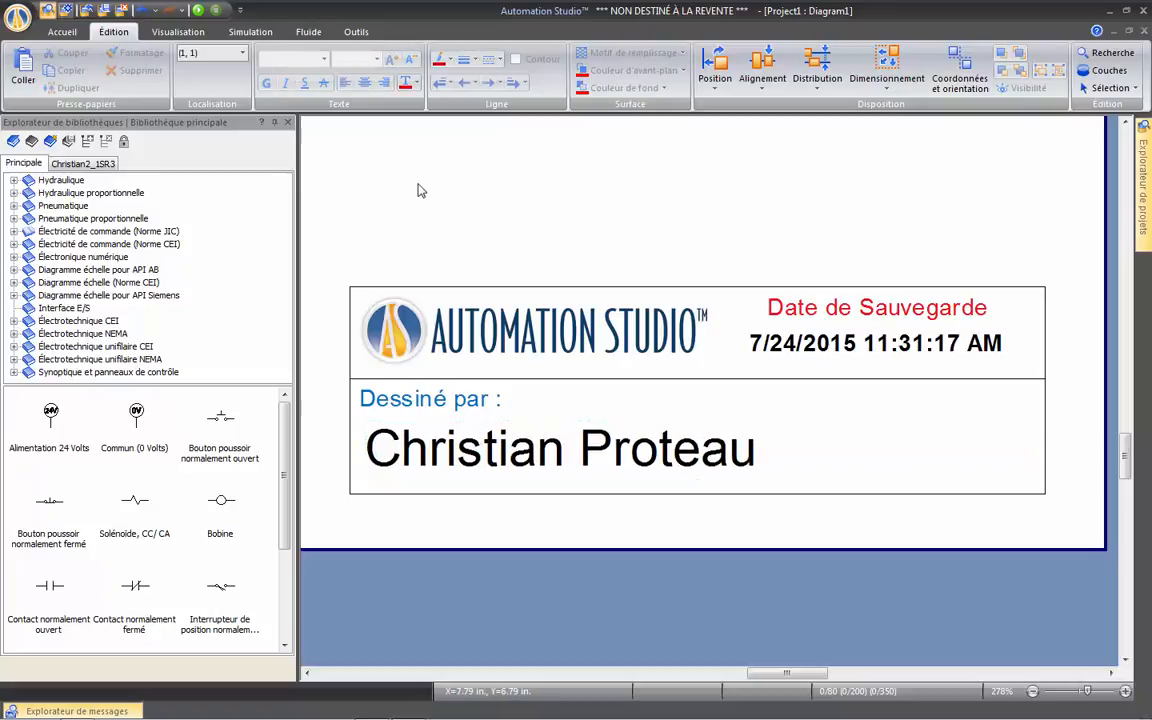
- Place the saved "Groupe générique" title block from the custom library above the new title block, and delete it after viewing
scroll(448, 213, "down", 2)
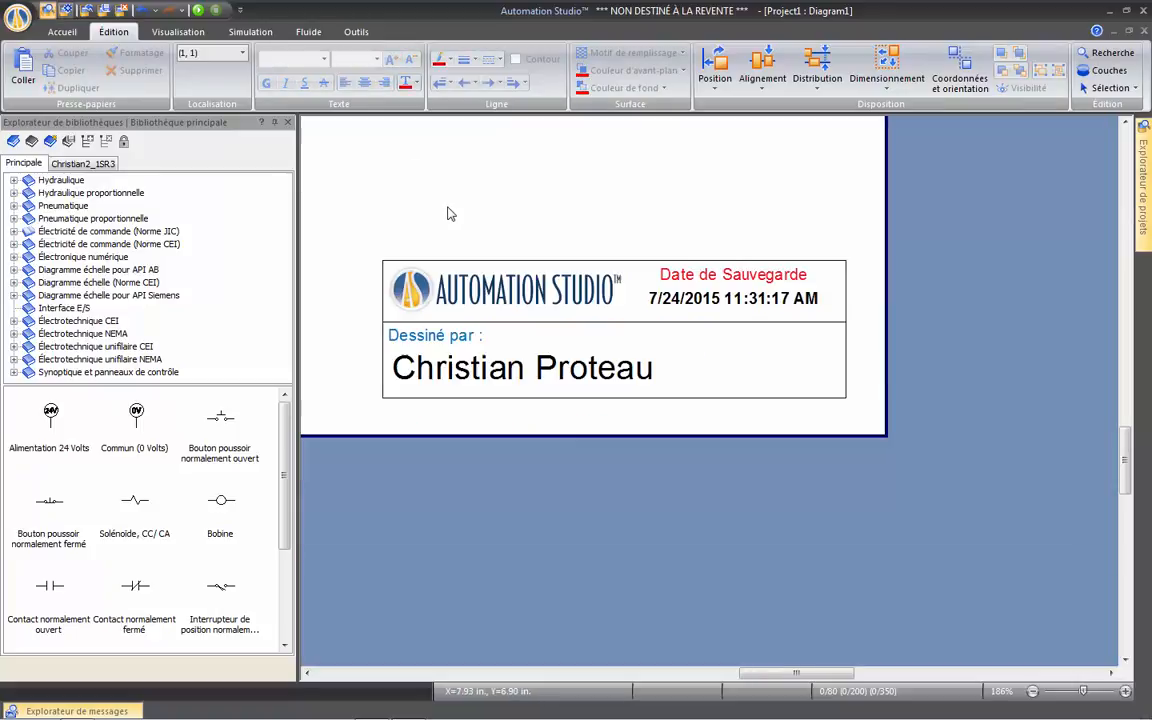
mouse_move(427, 175)
left_mouse_down()
mouse_move(630, 327)
mouse_move(640, 396)
left_mouse_up()
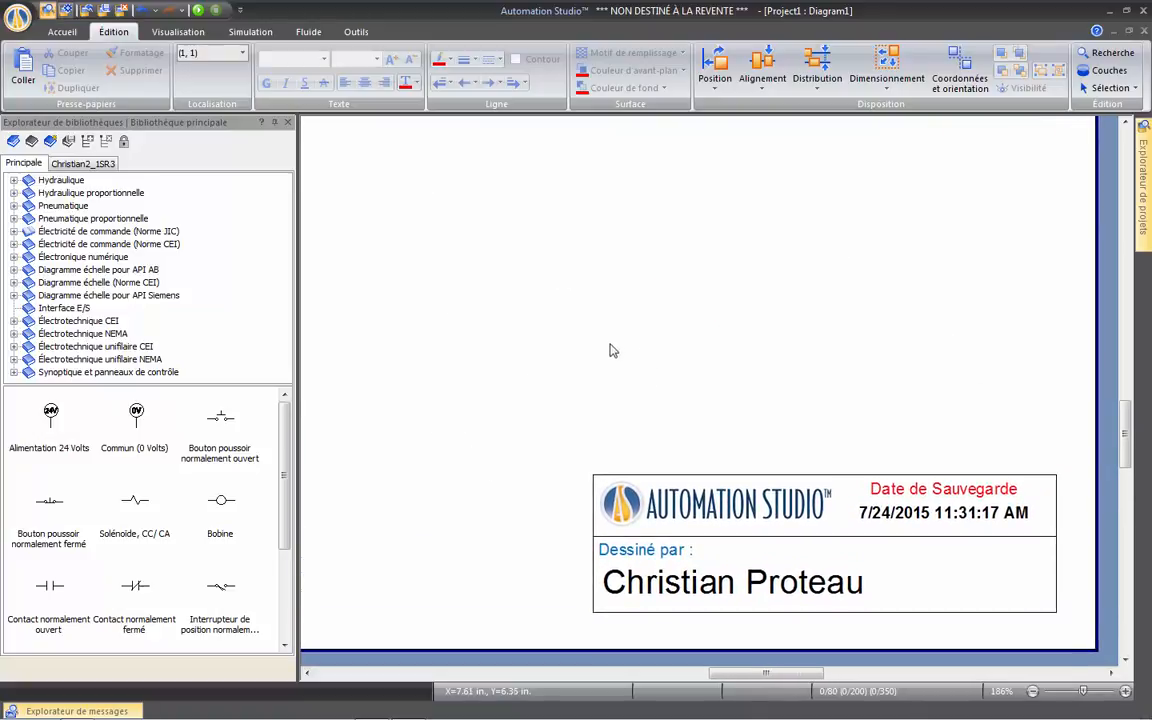
left_click(89, 166)
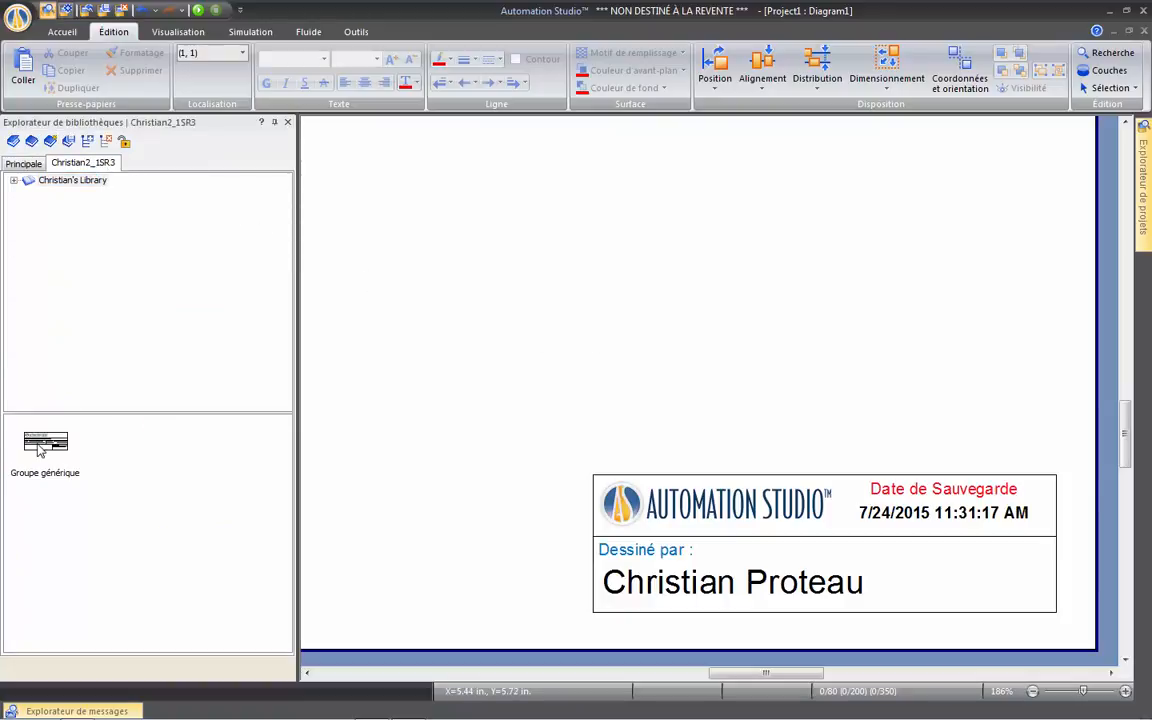
left_click_drag(36, 442, 684, 309)
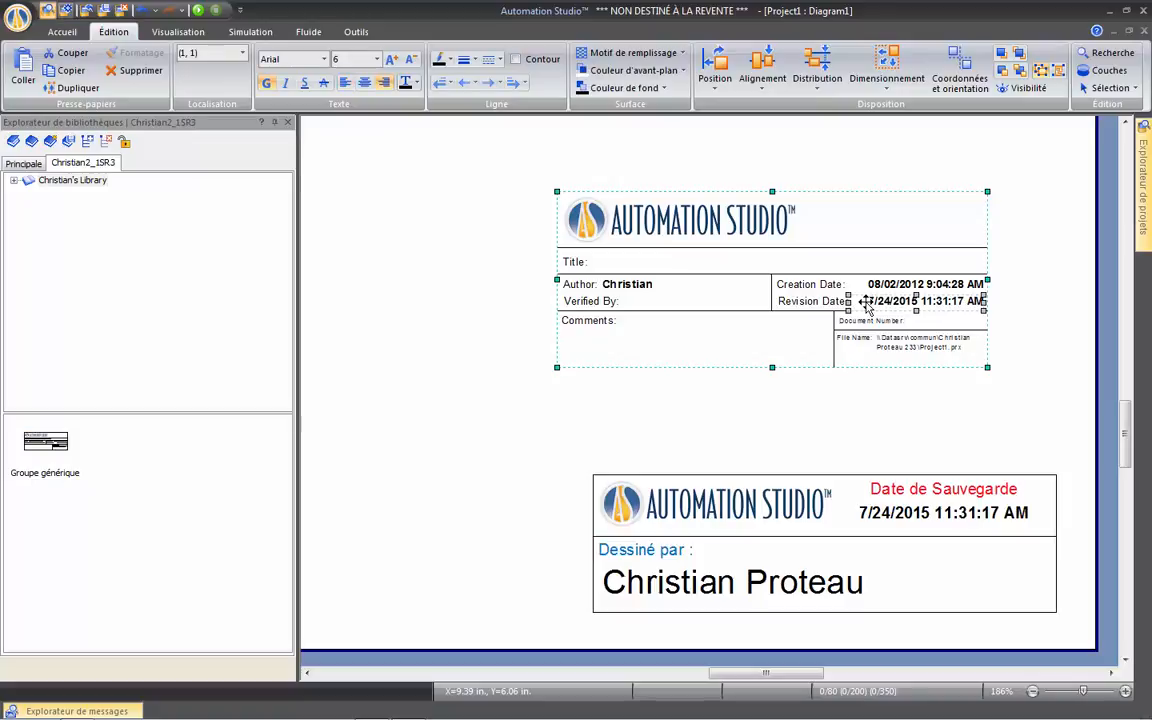
key("Delete")
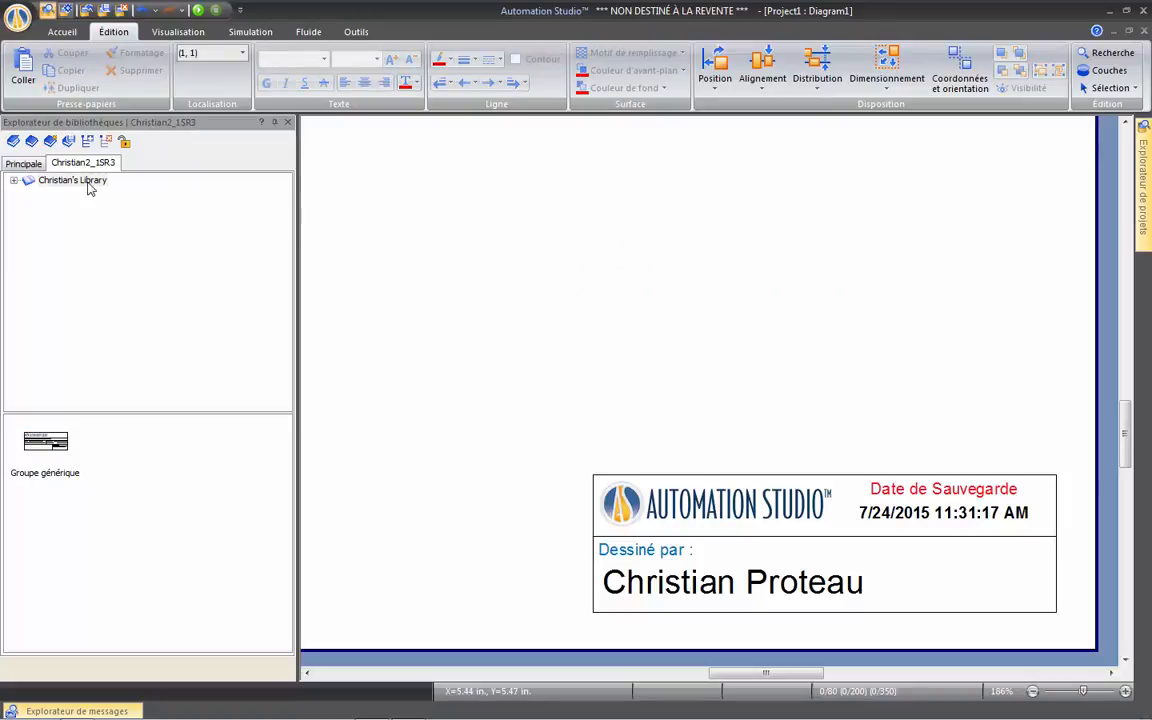
- Return to the "Principale" component library and zoom out on the diagram page
left_click(25, 162)
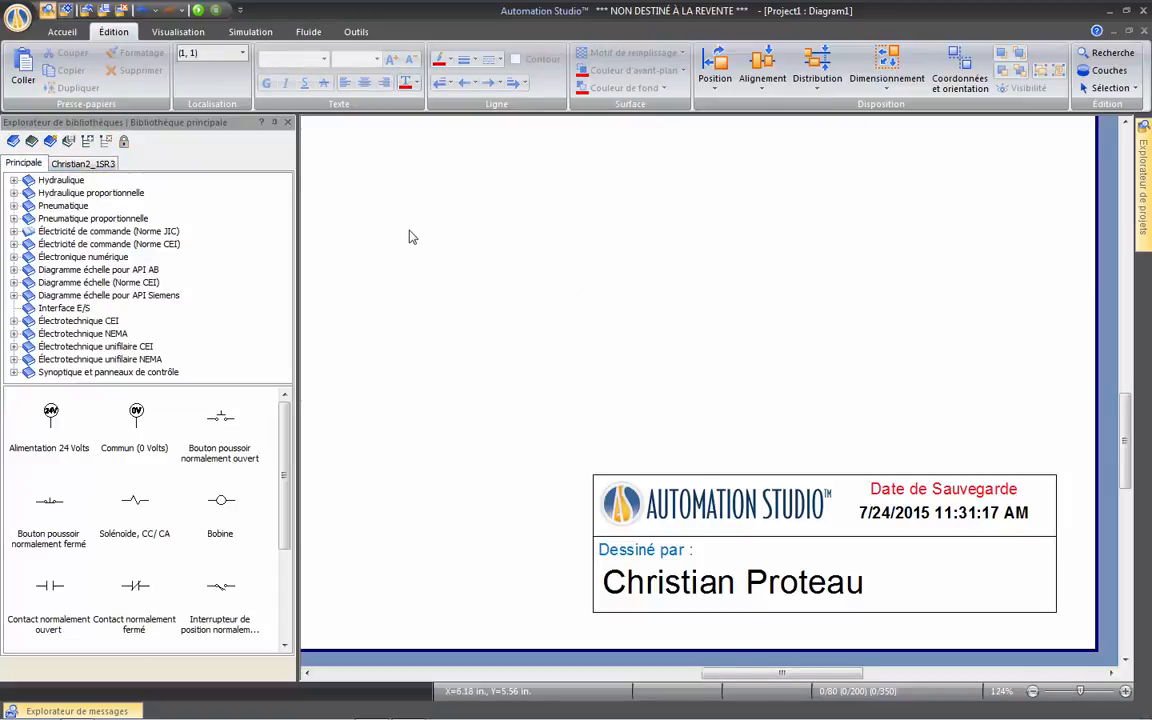
scroll(409, 236, "down", 2)
right_click(415, 232)
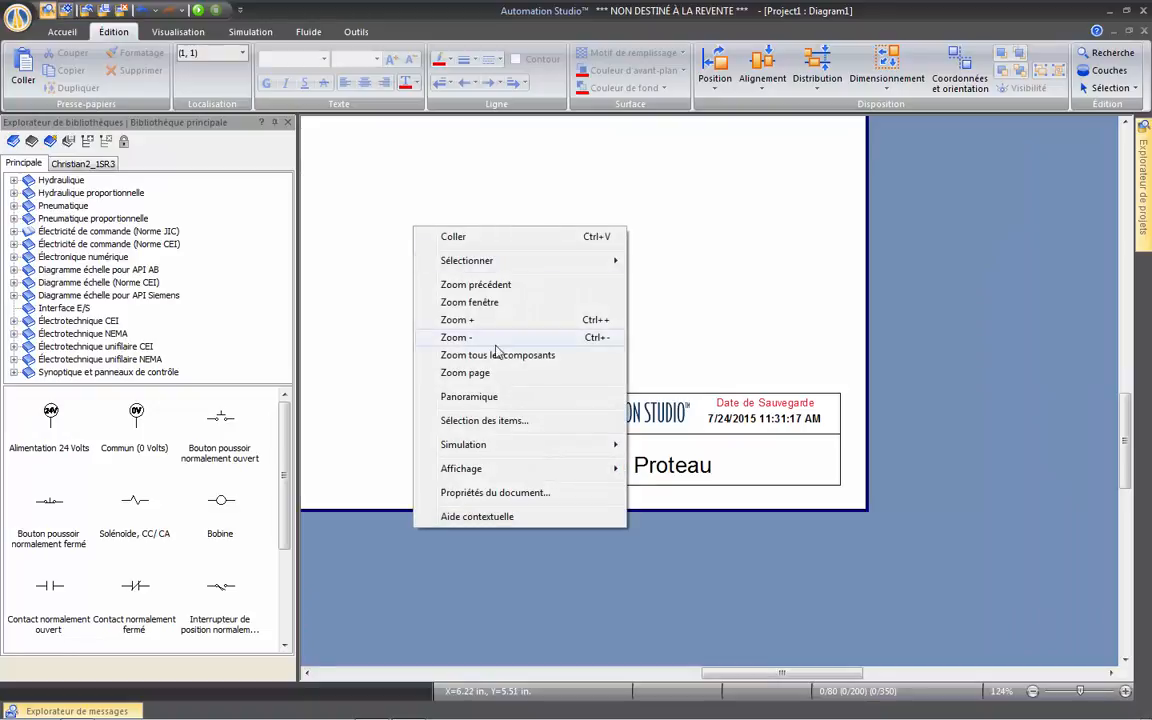